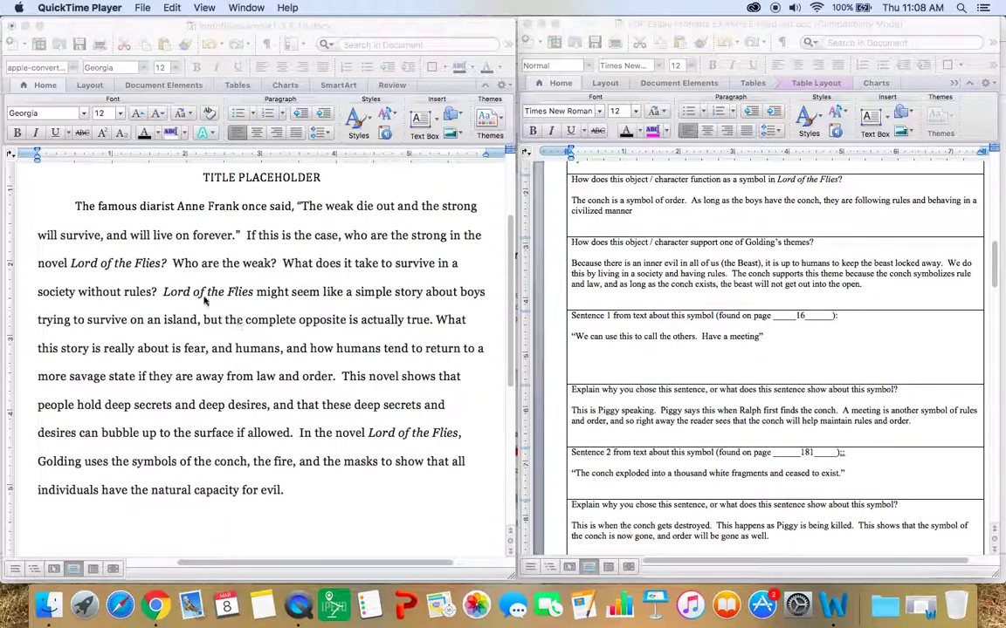
Step: Copy the thesis sentence from the end of the introduction and paste it on a new line below that paragraph
left_click(301, 444)
left_click_drag(300, 433, 393, 508)
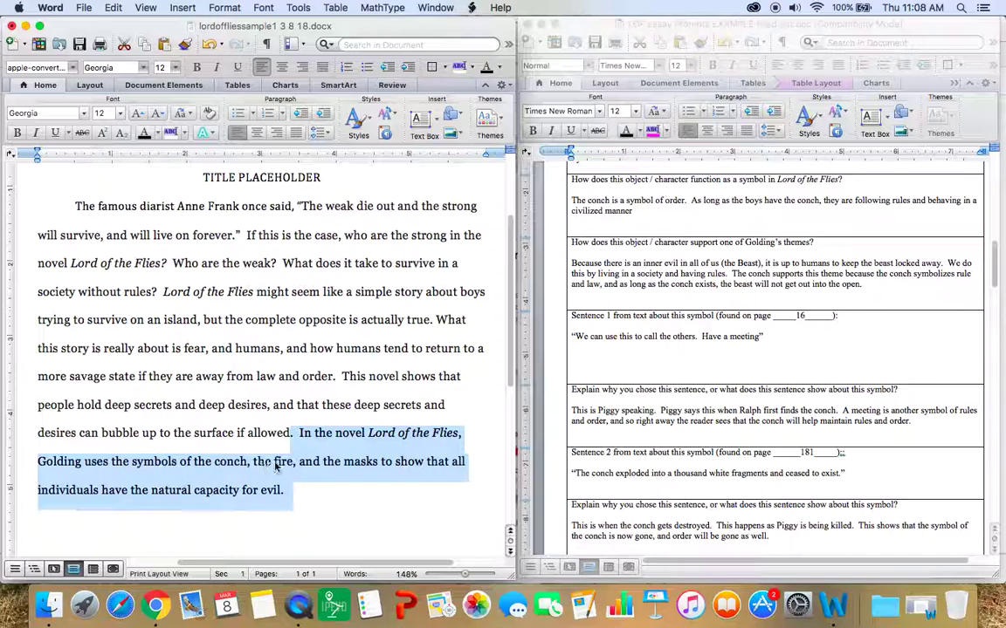
left_click(327, 497)
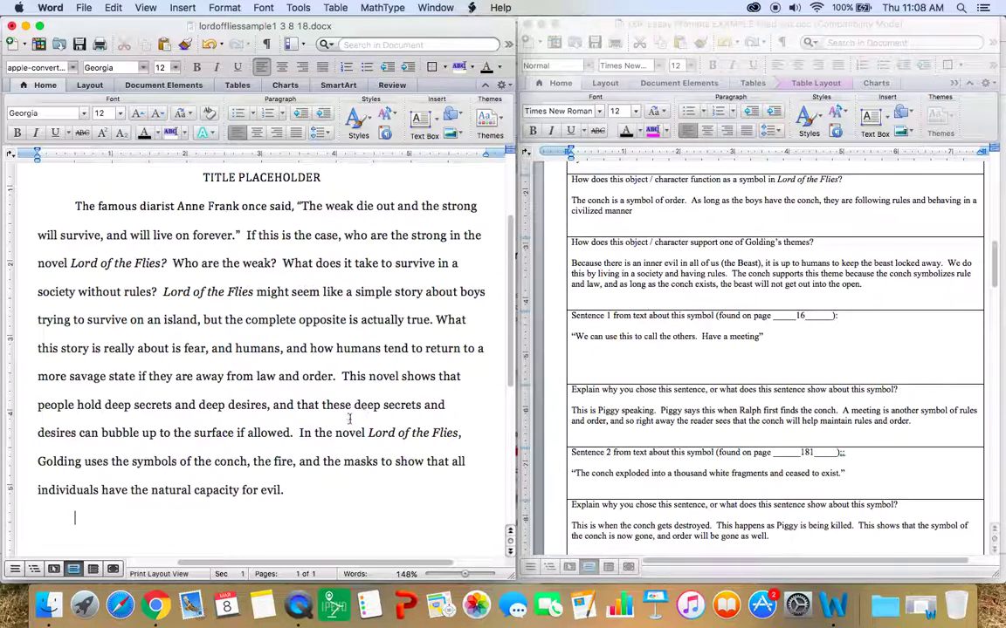
left_click_drag(294, 432, 353, 471)
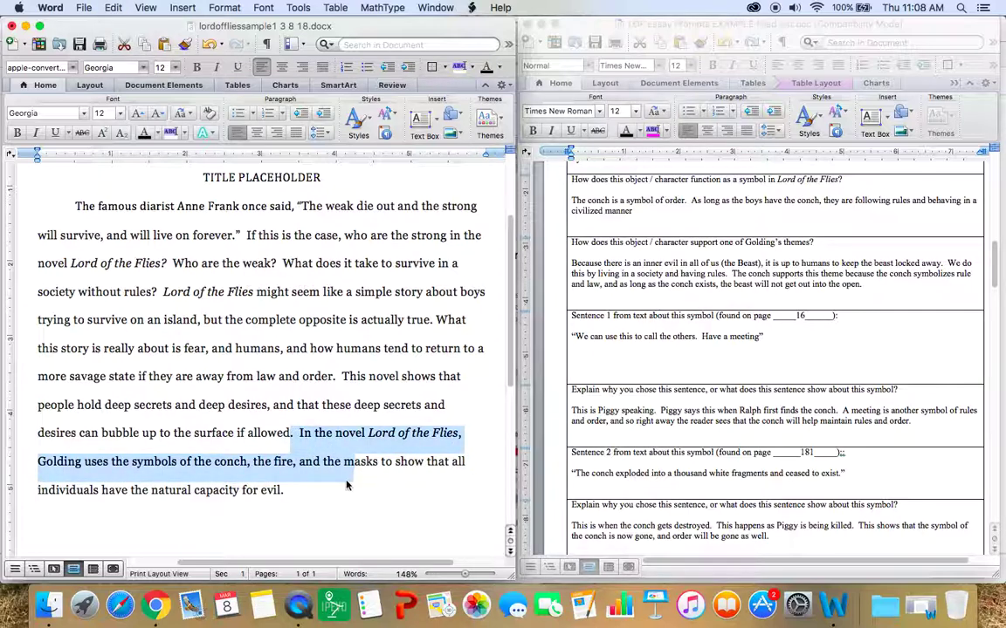
left_click(343, 472)
left_click_drag(299, 432, 337, 487)
key("super+c")
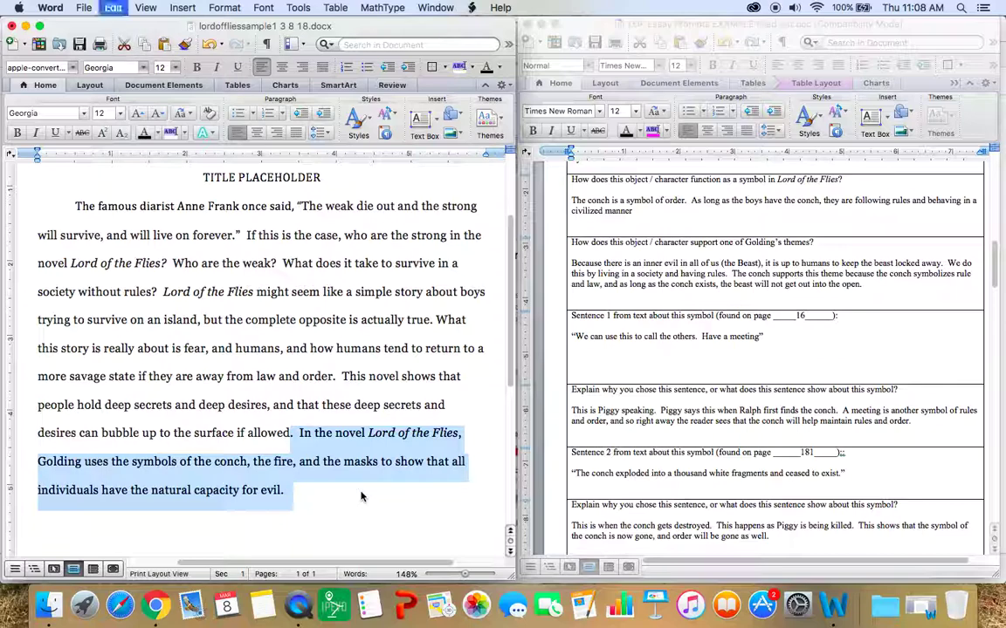
left_click(291, 490)
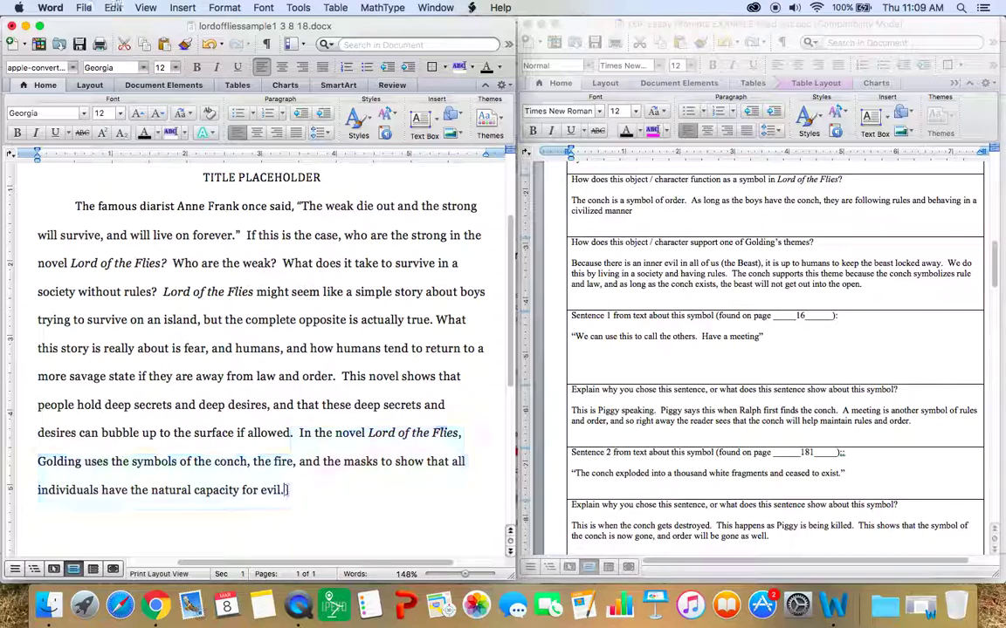
key("Return")
key("super+v")
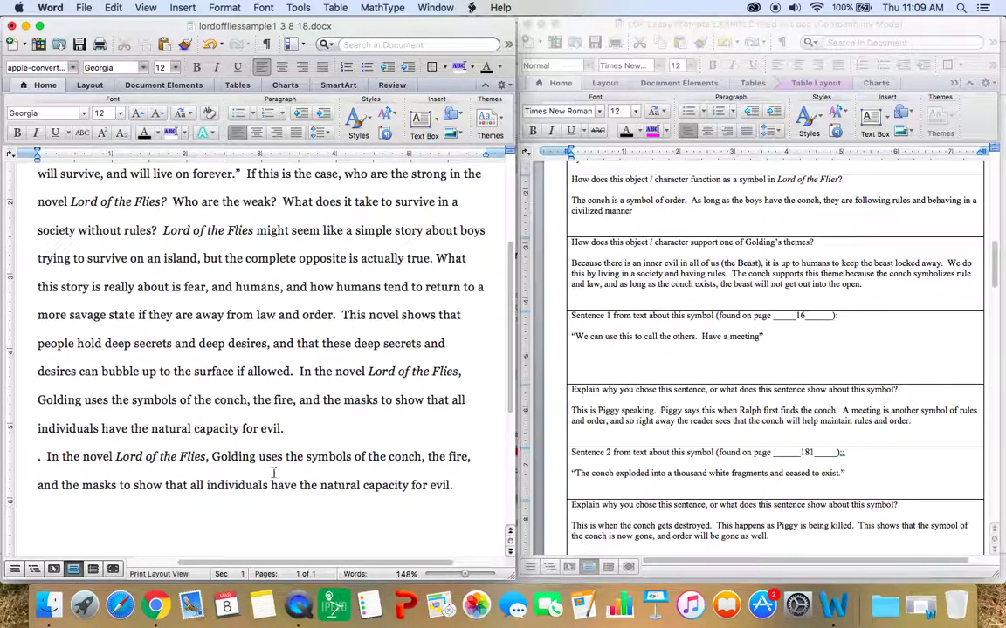
Step: Remove the stray period and spaces before the pasted thesis sentence and indent it as a new paragraph
key("super+i")
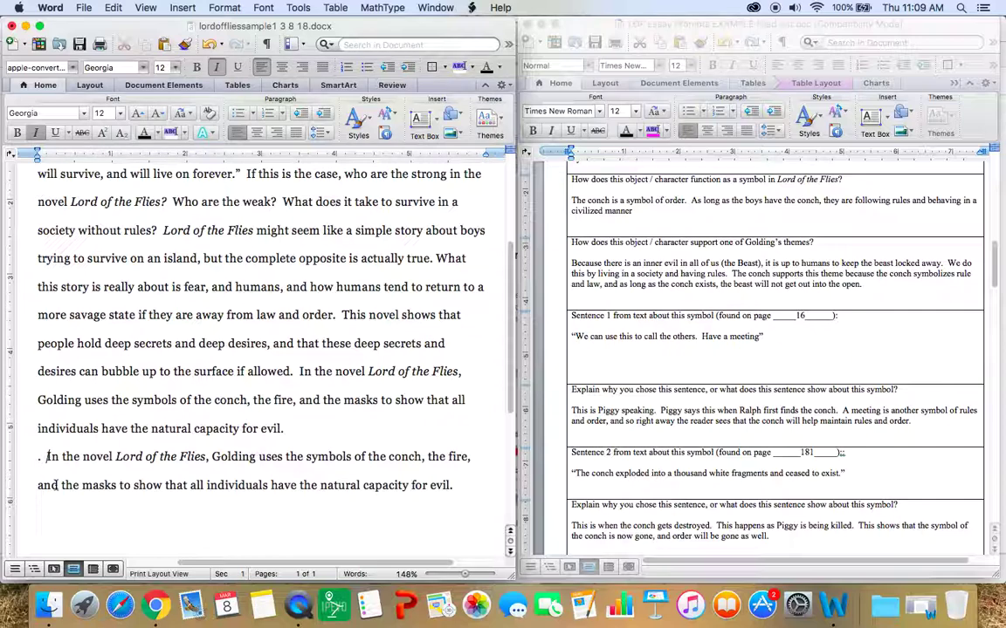
key("BackSpace")
key("BackSpace")
key("BackSpace")
key("Return")
key("Tab")
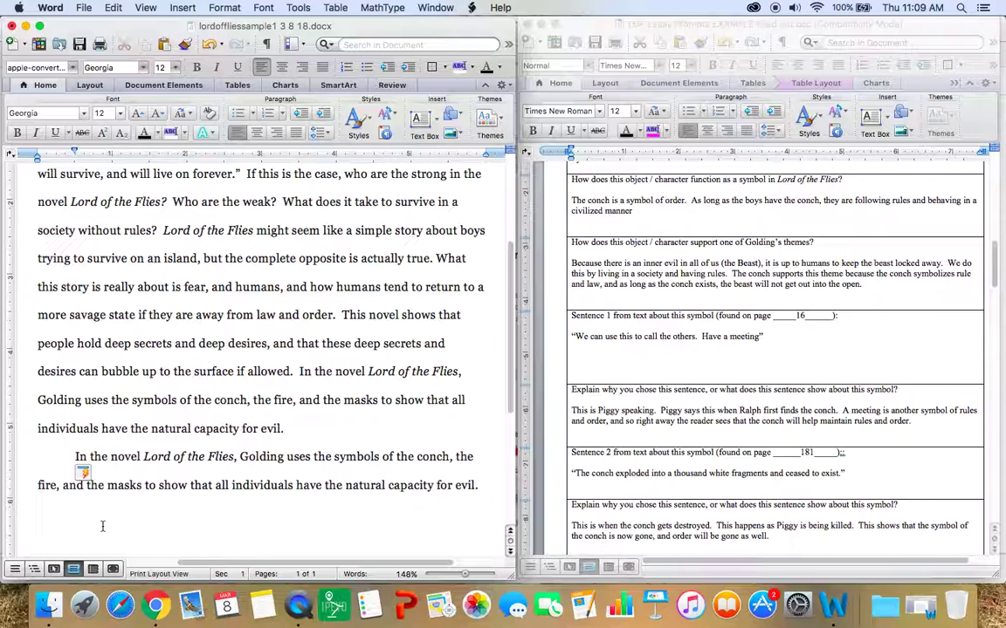
Step: Replace the pasted sentence's opening phrase "In the novel Lord of the Flies," with "To begin,"
type("To begin")
key("Delete")
key("Delete")
key("Delete")
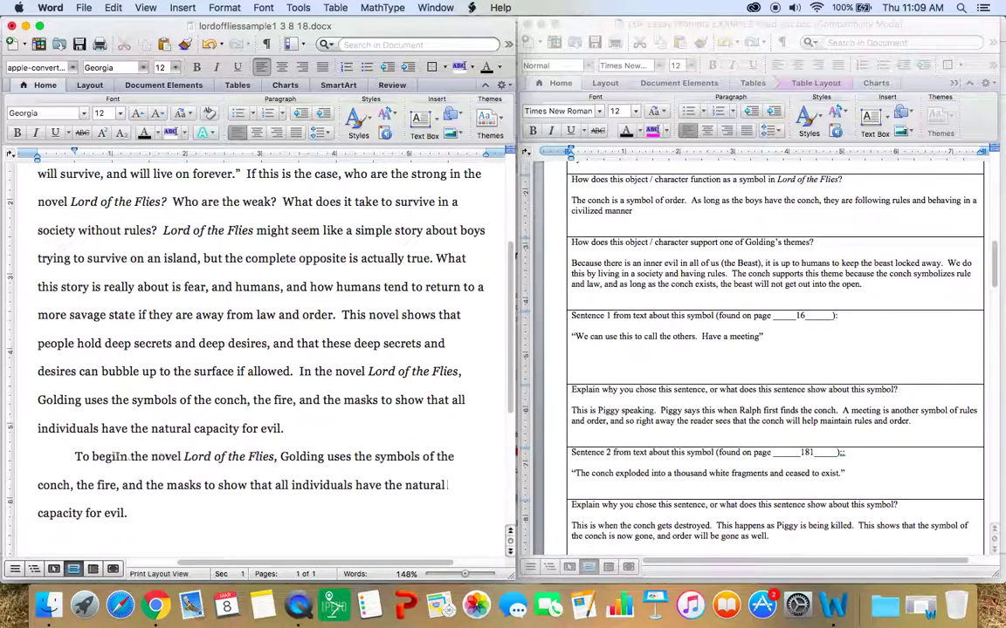
left_click(121, 456)
type(",In")
key("Left")
key("Left")
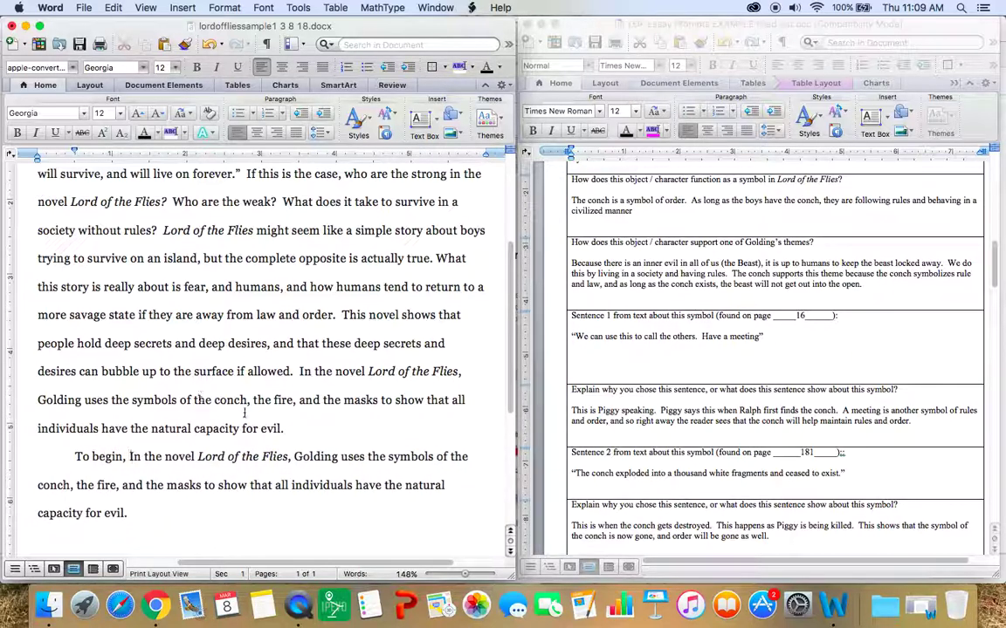
left_click_drag(295, 457, 129, 456)
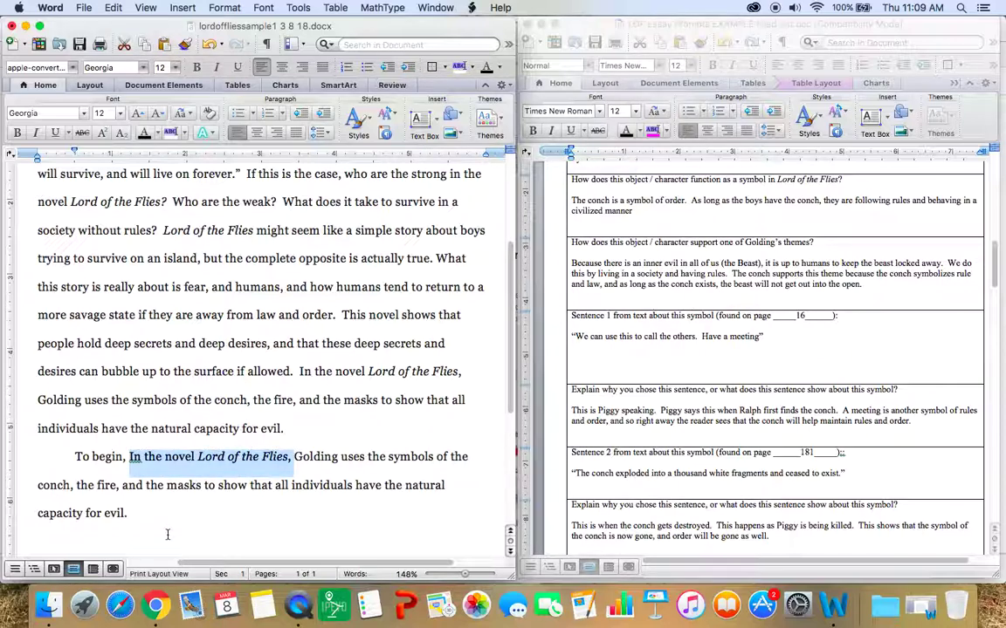
key("BackSpace")
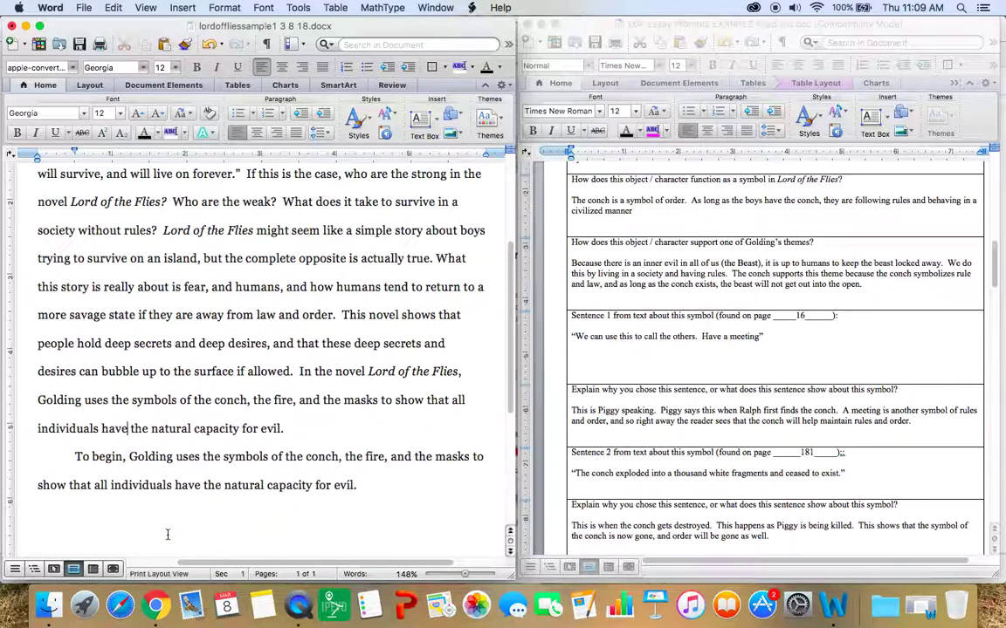
Step: In the topic sentence, change "symbols" to "symbol" and delete ", the fire, and the masks"
left_click(268, 457)
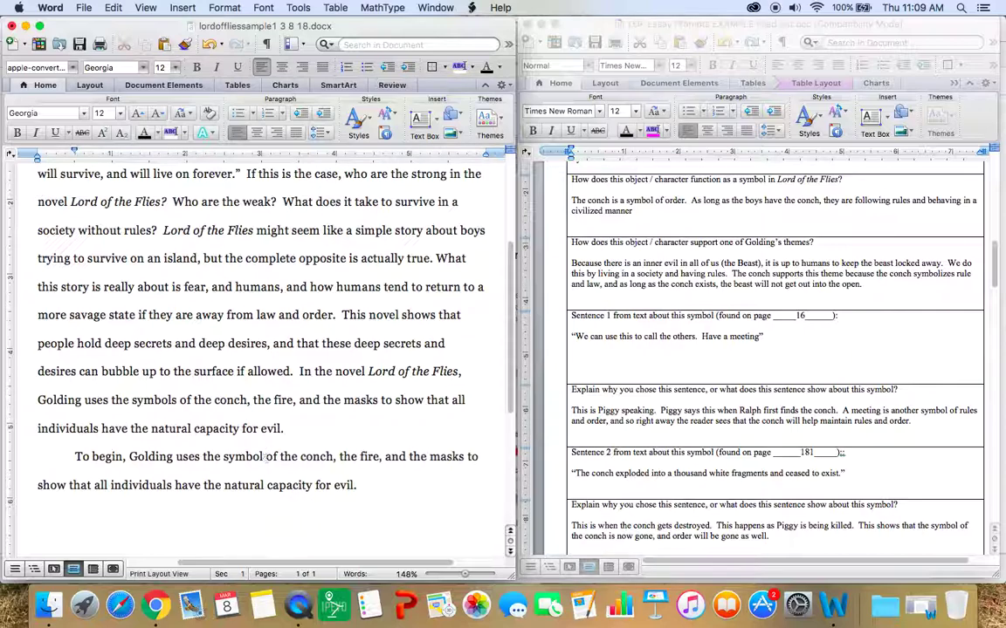
key("BackSpace")
left_click_drag(333, 457, 464, 457)
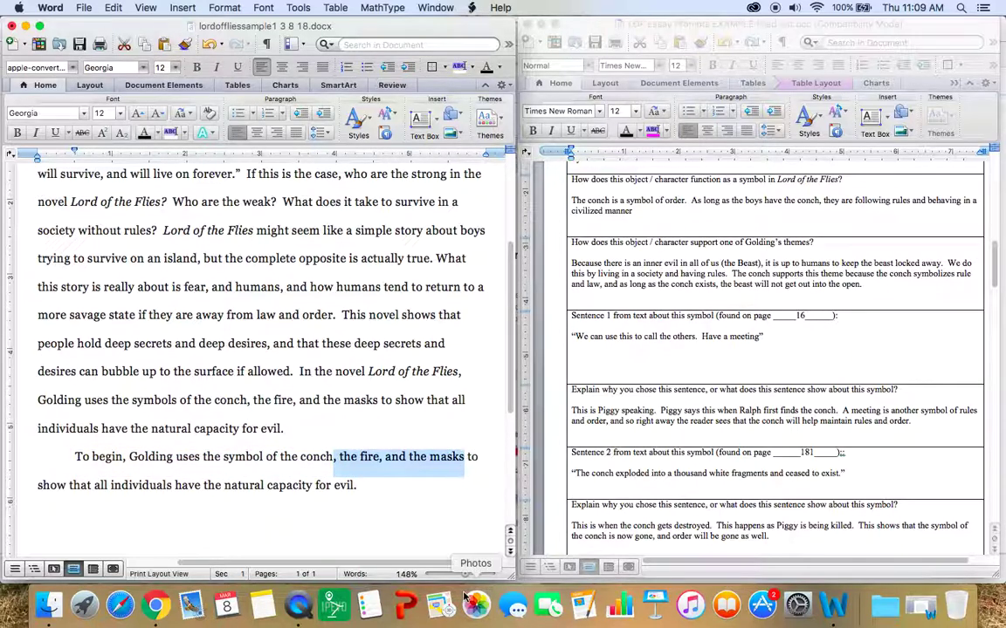
key("BackSpace")
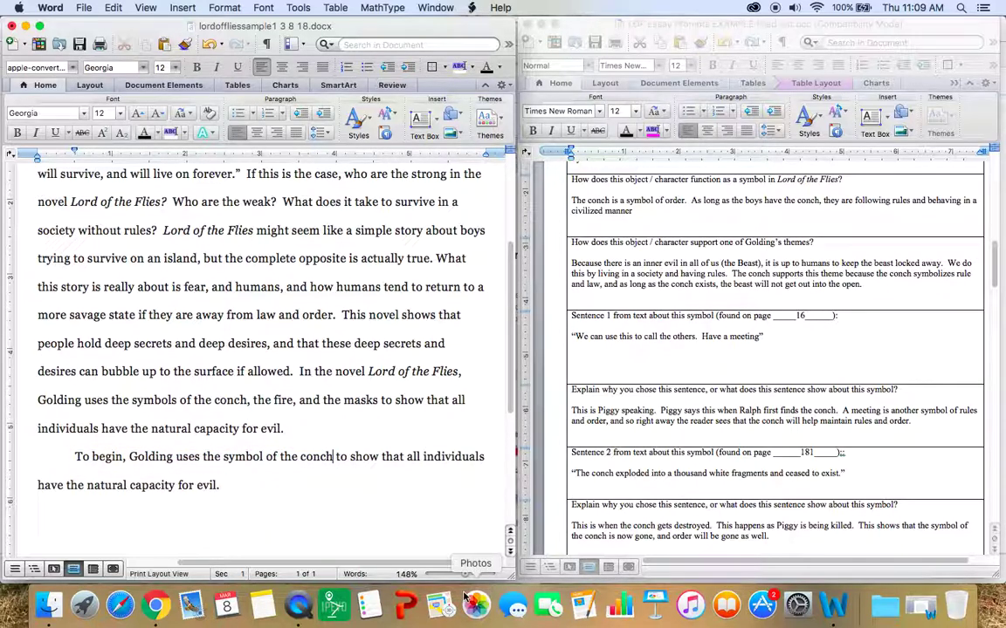
Step: Add the sentence "The conch is a symbol of order." after the topic sentence
left_click(378, 483)
type("The")
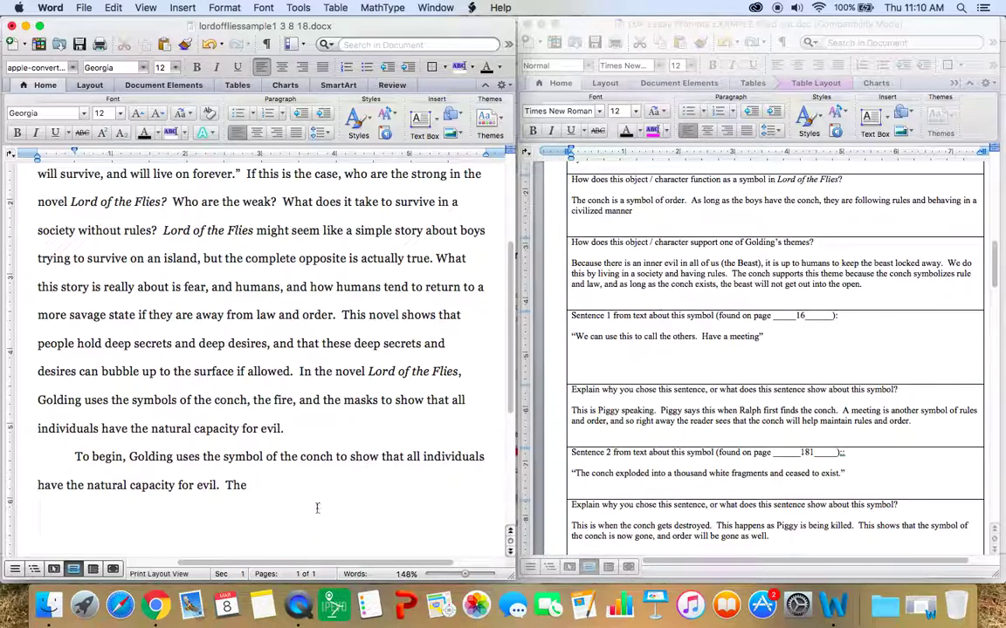
type("conch is a symbol of order.")
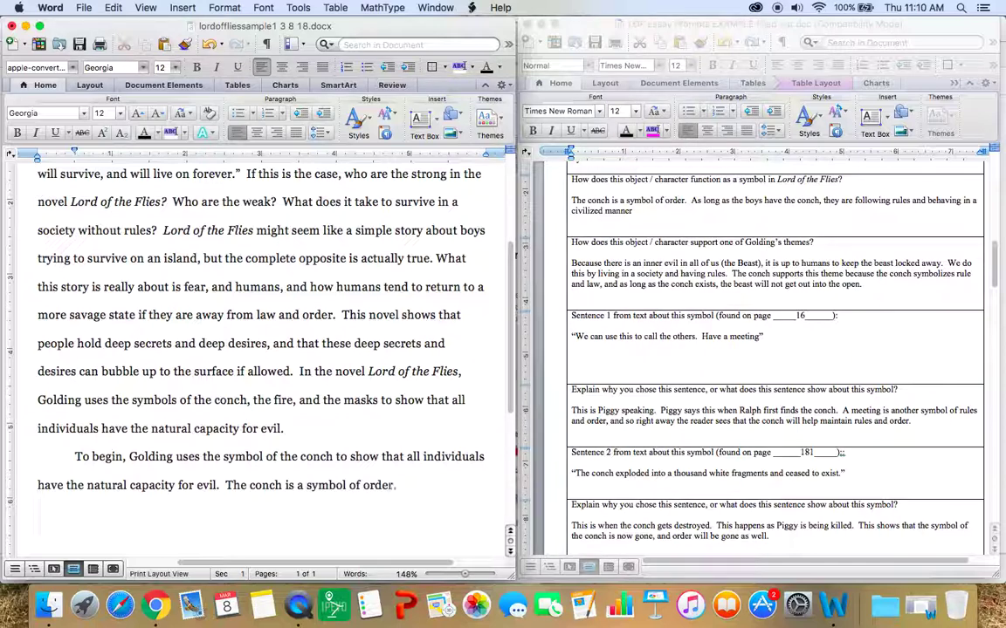
Step: Add the sentence "As long as the boys have the conch, they are following rules and behaving in a civilized manner."
type("  As long as the b")
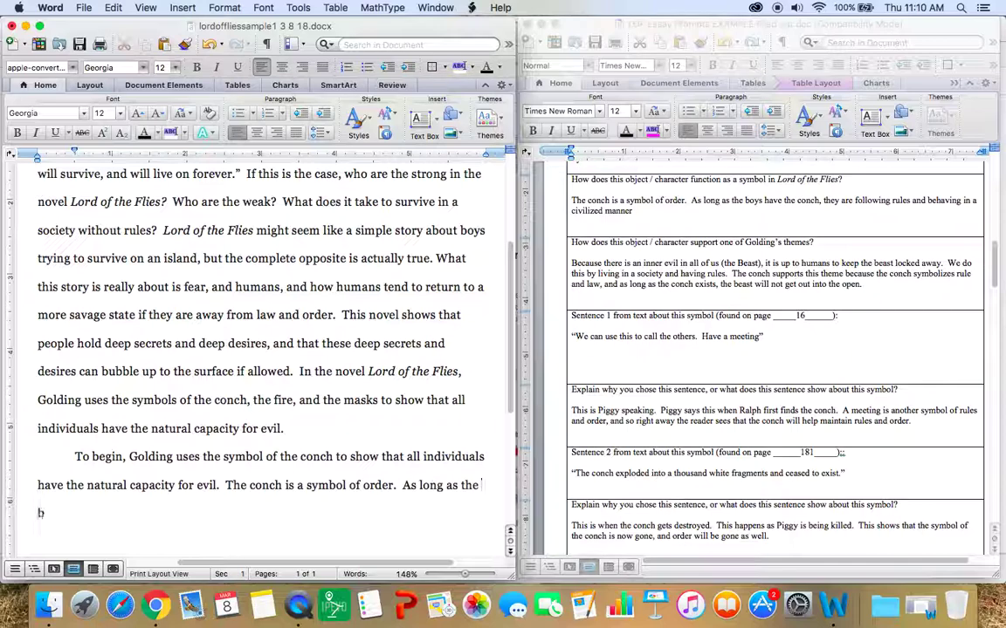
type("oys have the onch, they")
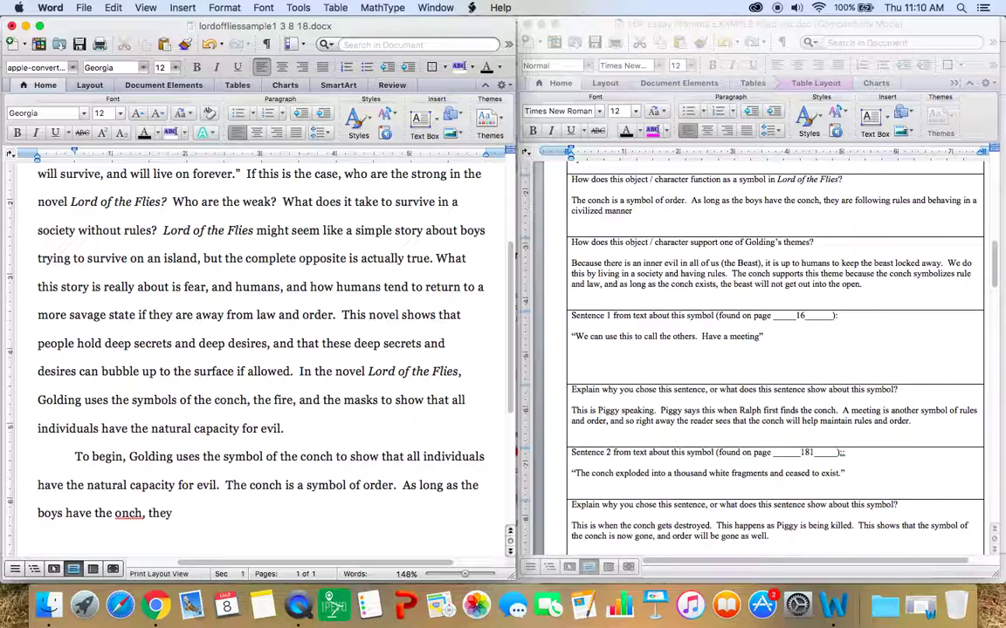
key("BackSpace")
key("BackSpace")
key("BackSpace")
key("BackSpace")
key("BackSpace")
key("BackSpace")
key("BackSpace")
type("conch,")
type(" they")
type("e fol")
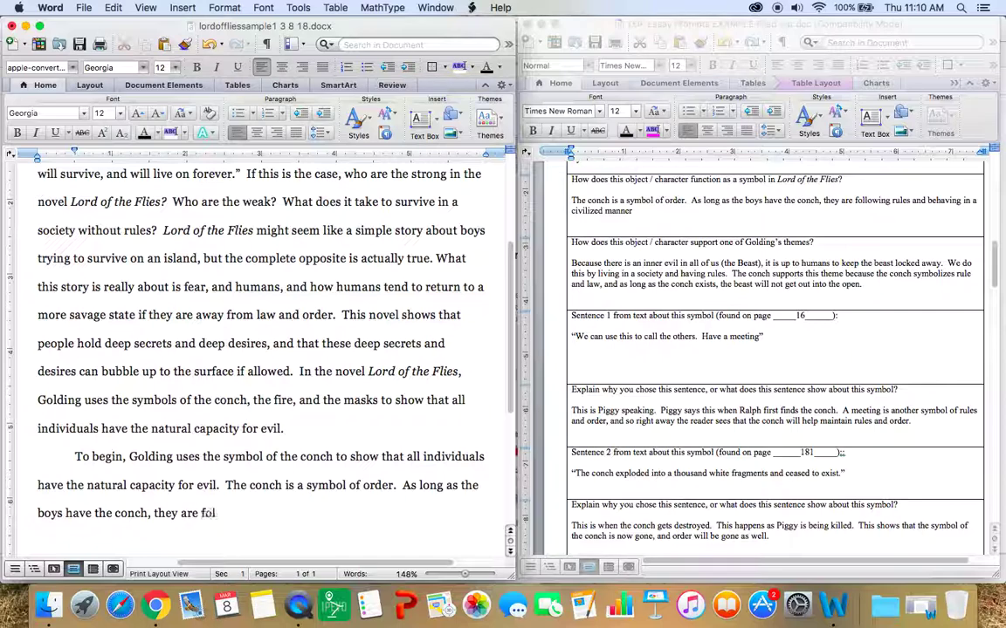
type("lowing rules and")
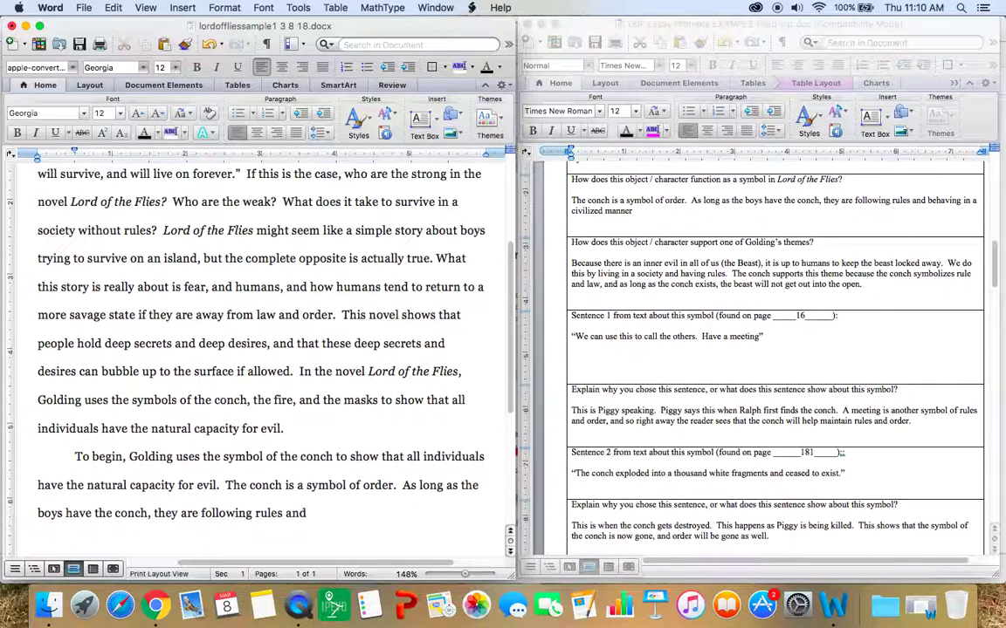
type(" behaving in a civilized manner.")
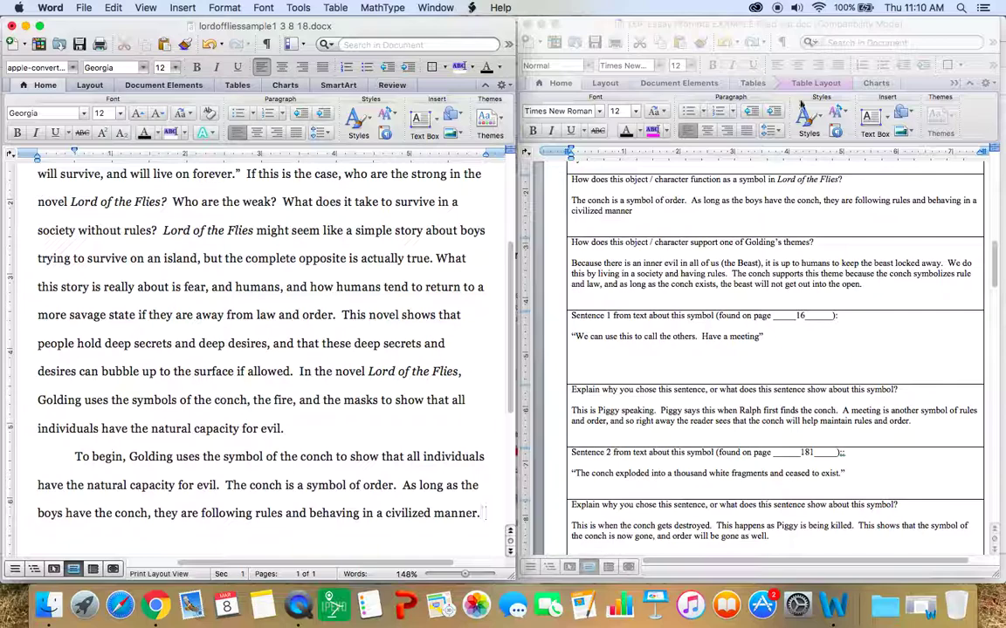
Step: Continue the body paragraph with "Because there is an inner evil in all of us (the Beast), humans must keep the beast locked"
scroll(445, 333, "down", 1)
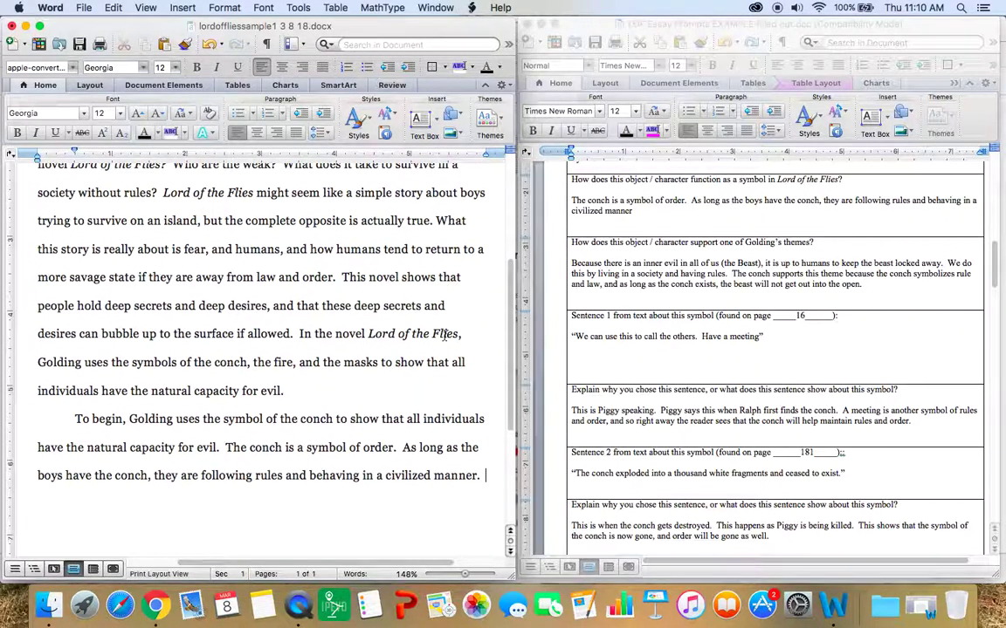
scroll(445, 333, "down", 1)
scroll(464, 332, "right", 2)
scroll(468, 332, "left", 2)
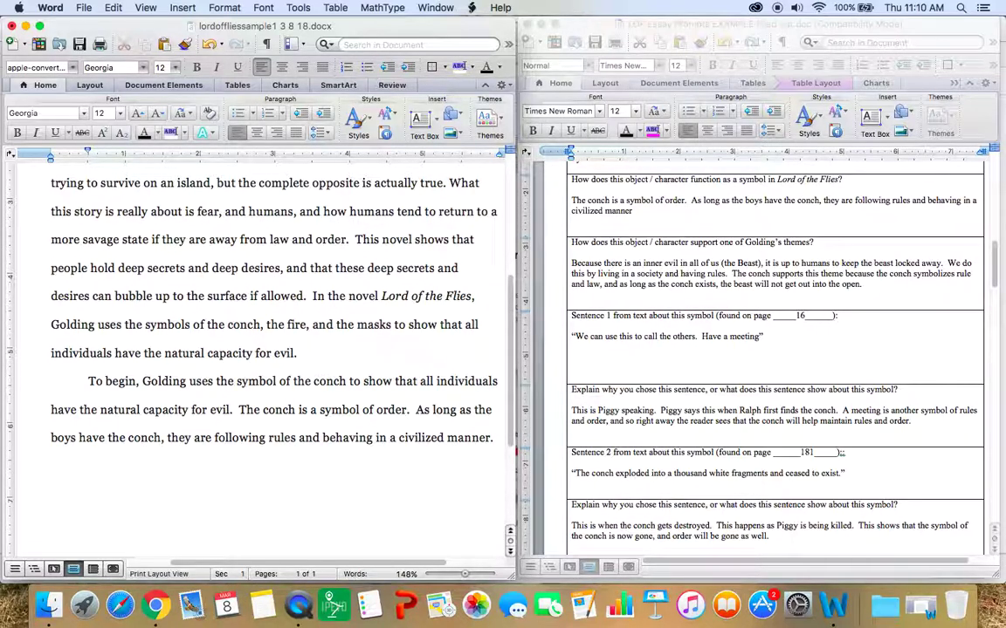
key("Return")
type("Because there is an inn")
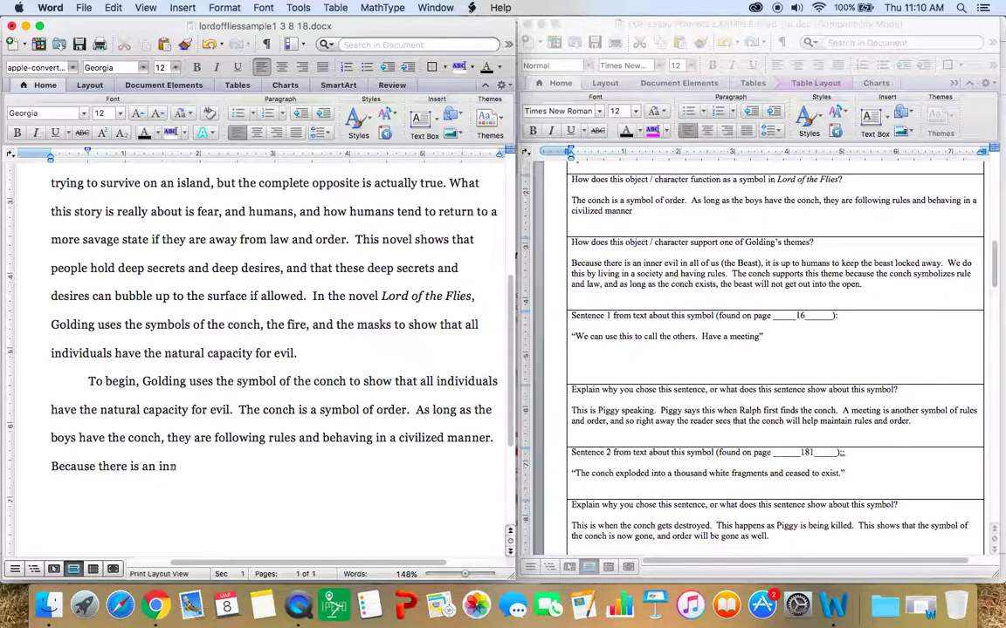
type("er evil in all")
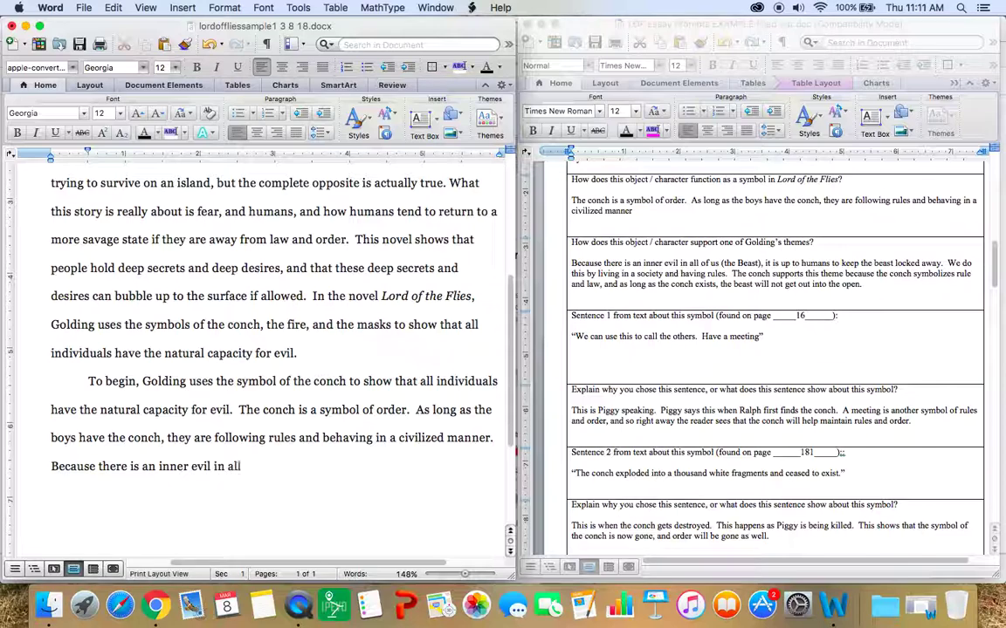
type(" of us (the Beast), ")
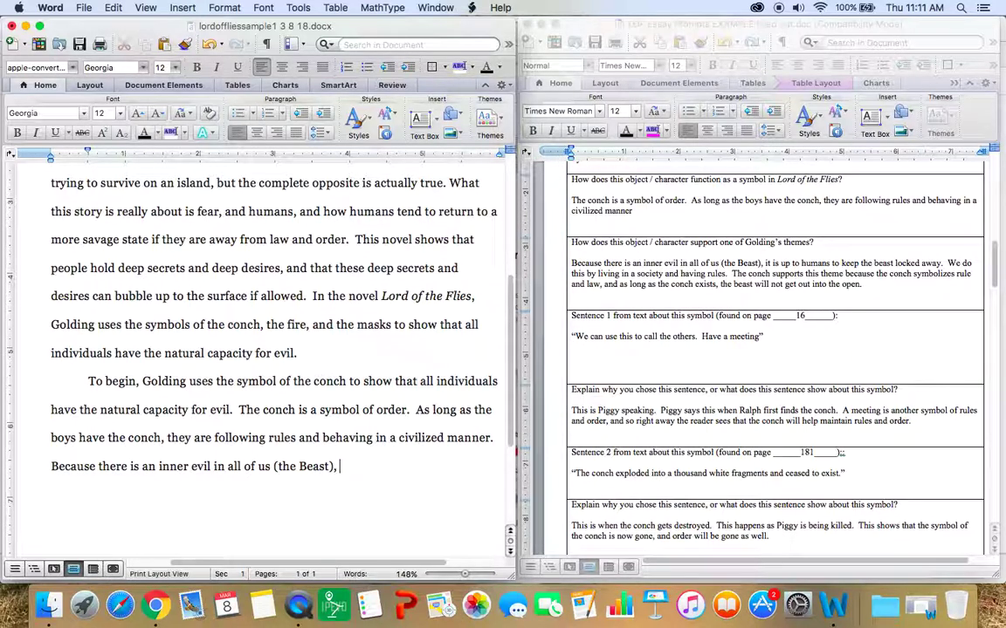
type("humans must keep")
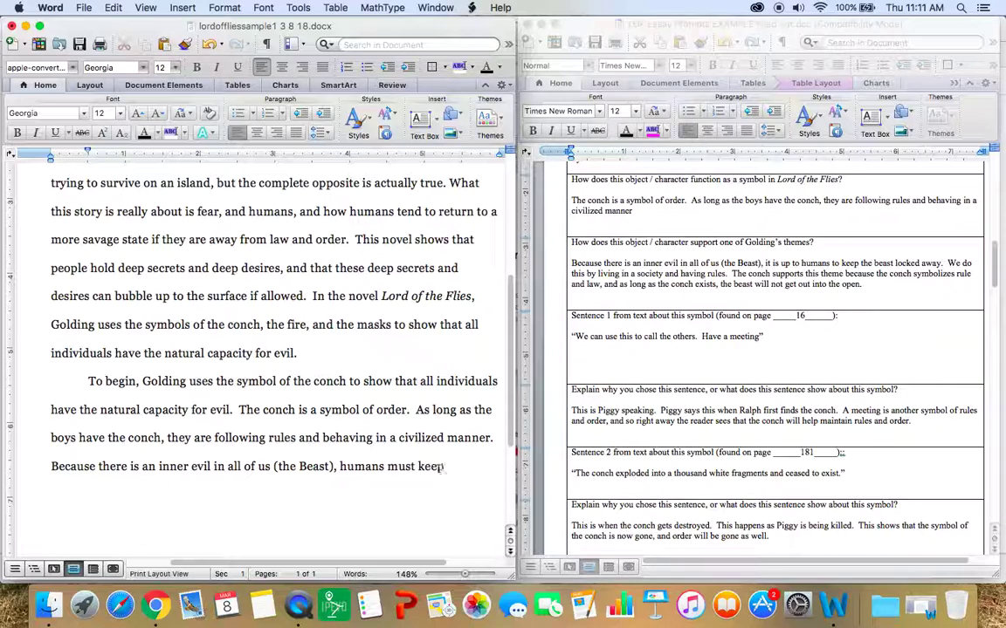
type(" the beast locked a")
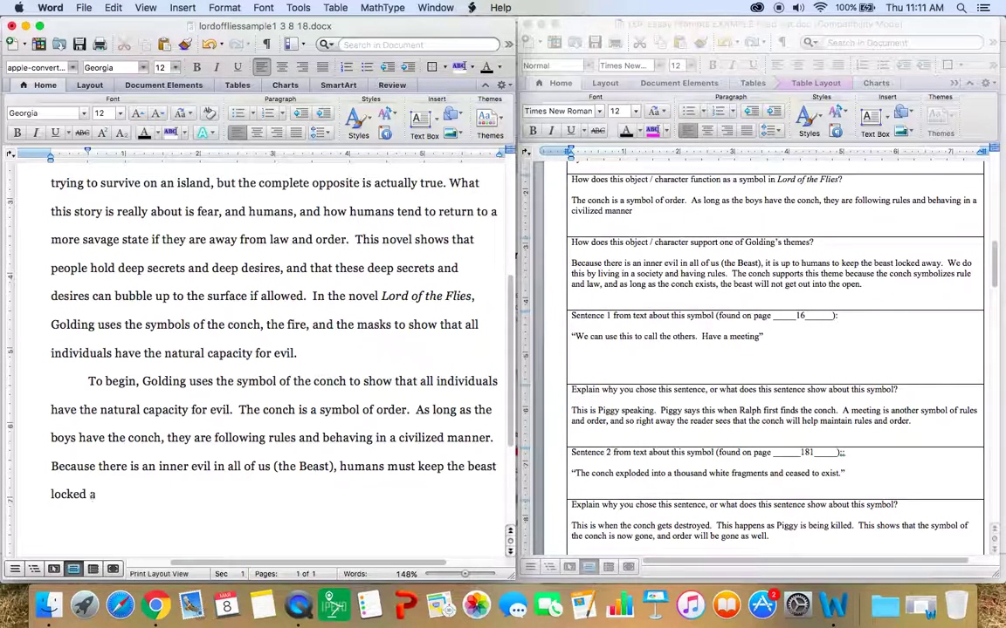
Step: Finish the sentence with "away." and add "We do this by living in a society and having rules."
type("way.  We do this by")
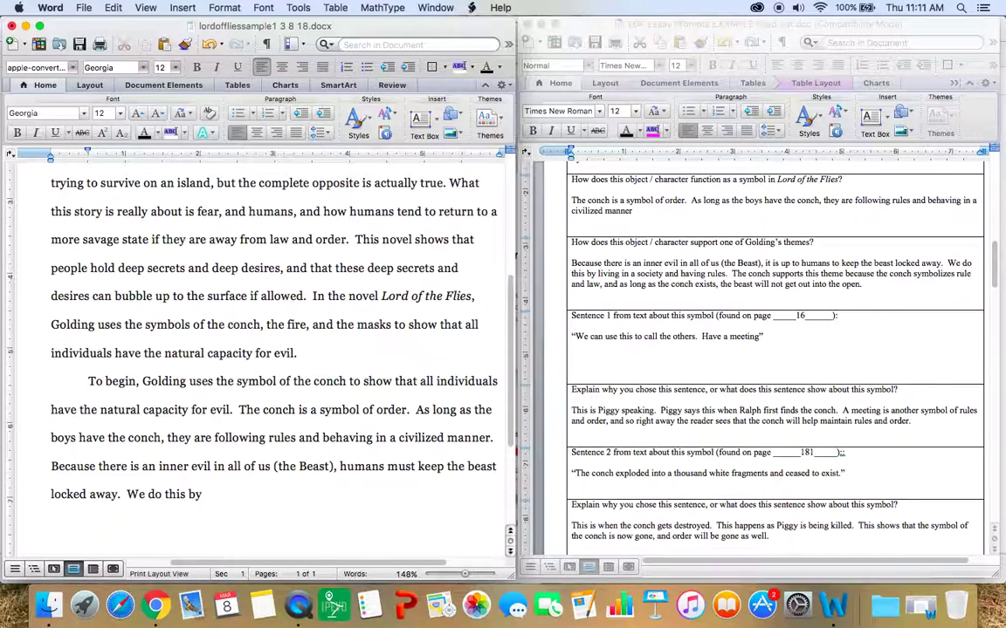
type(" living in a society")
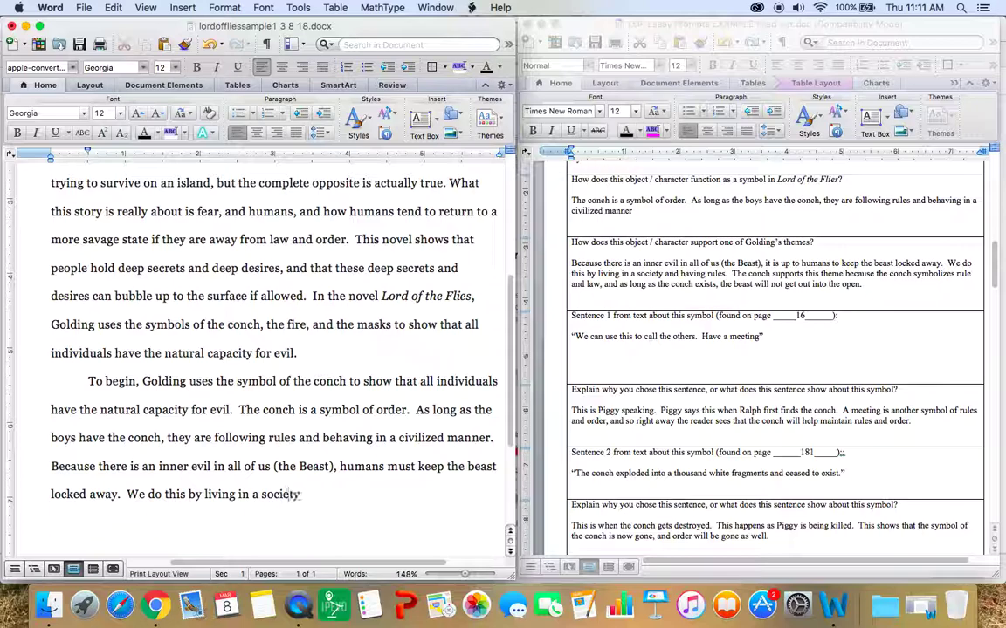
type(" and having rules.")
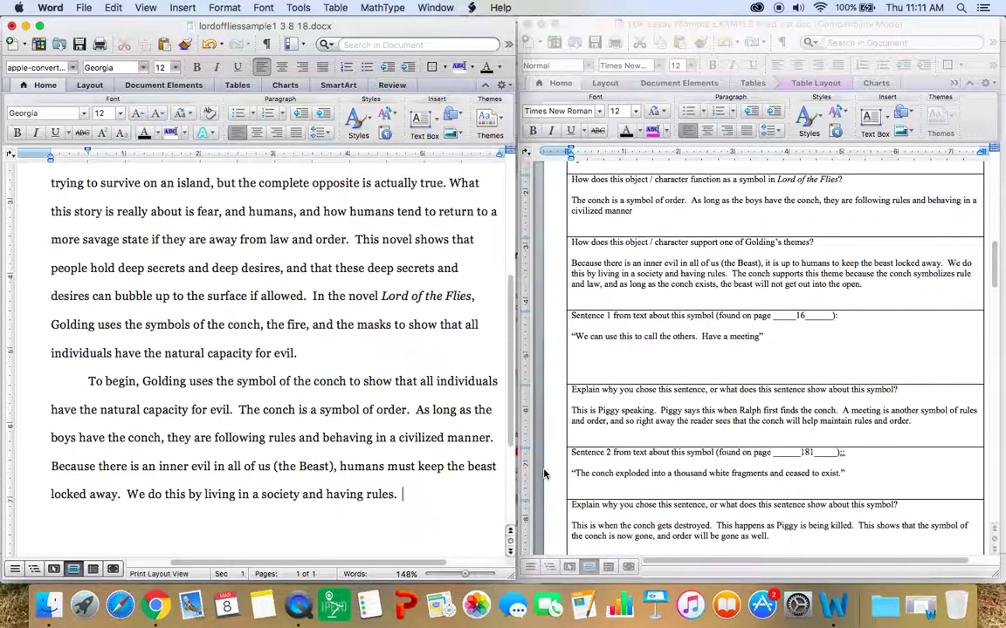
Step: Add the sentence "The conch supports this theme because the conch symbolized rule and law." to the body paragraph
type("Th")
type("e conch sy")
type("pp")
type("orts")
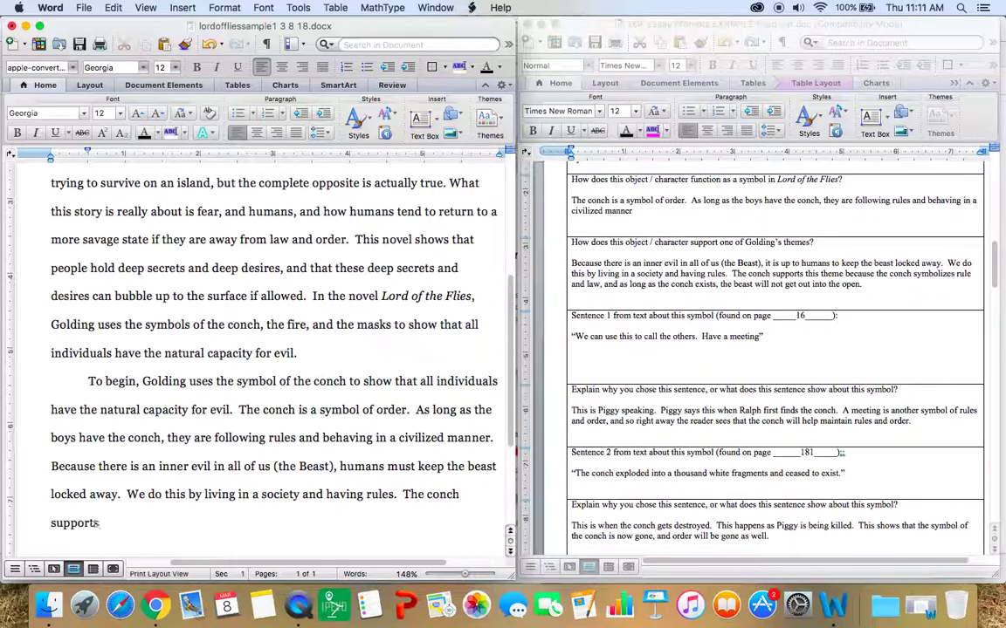
type(" this theme because the c")
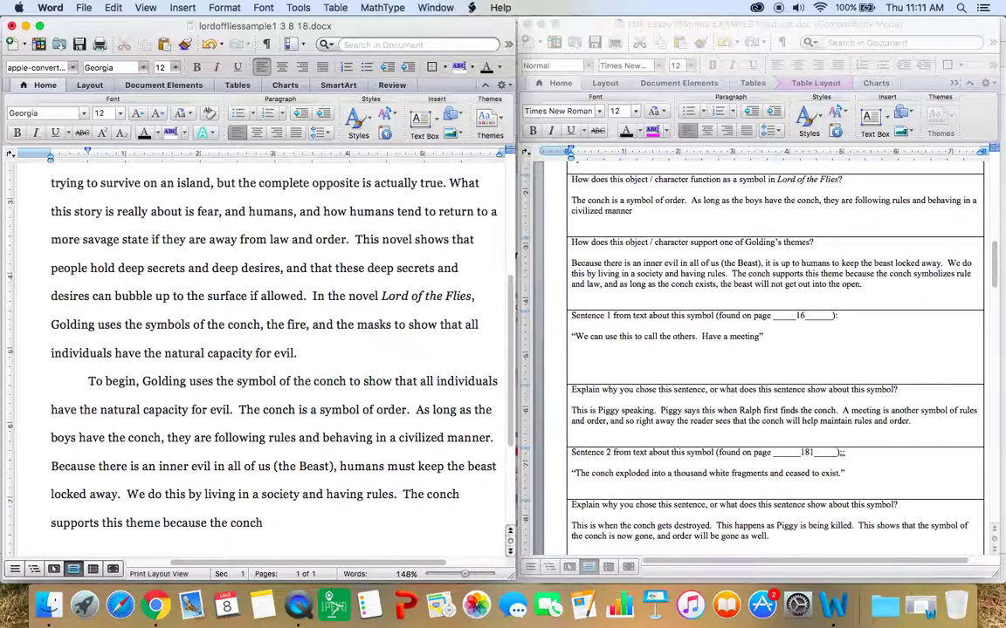
type("onch symzo")
type("bolize")
type("d rule a")
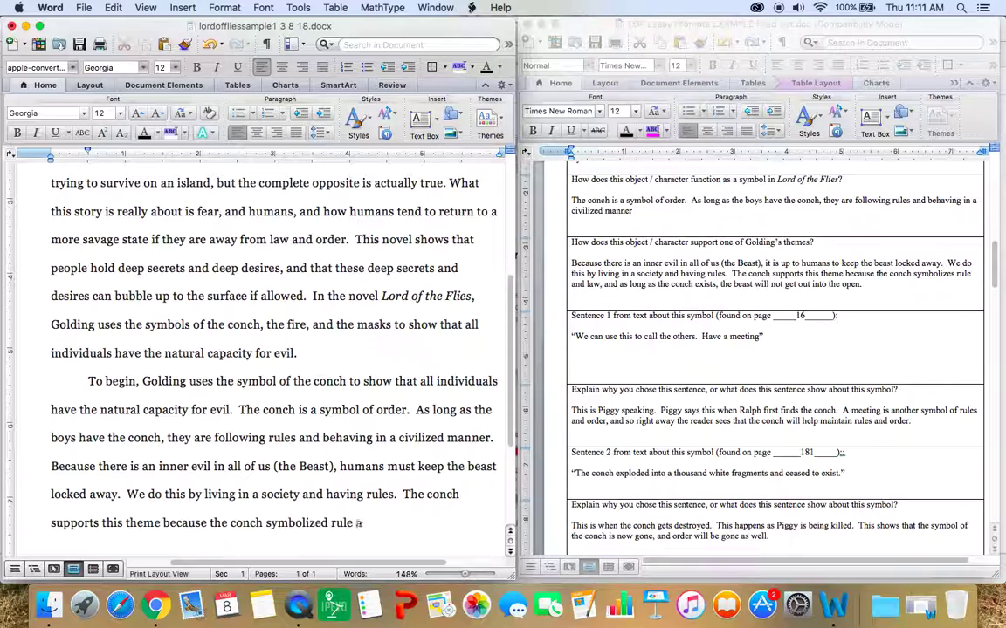
type("nd law.")
Step: Introduce the first quotation with "To prove this the author writes," followed by an opening quotation mark
scroll(638, 454, "down", 5)
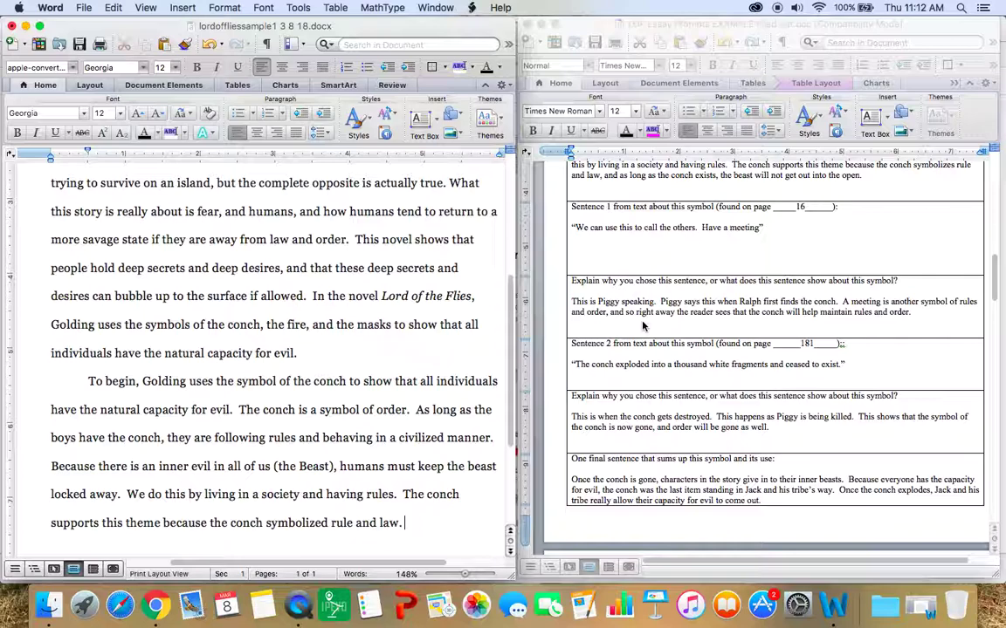
type("prove this Golding")
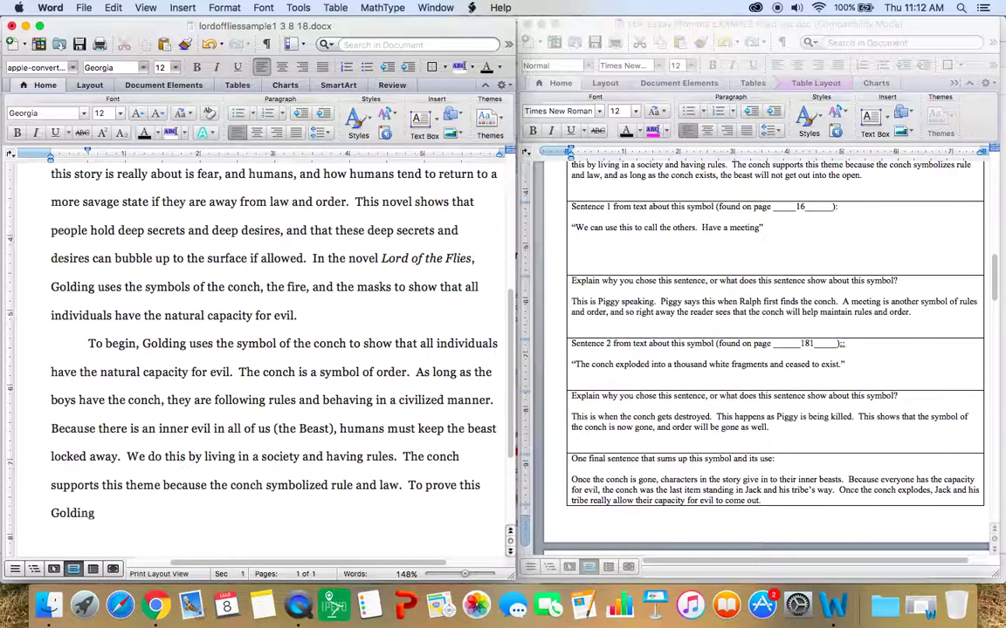
key("BackSpace")
key("BackSpace")
key("BackSpace")
key("BackSpace")
key("BackSpace")
key("BackSpace")
key("BackSpace")
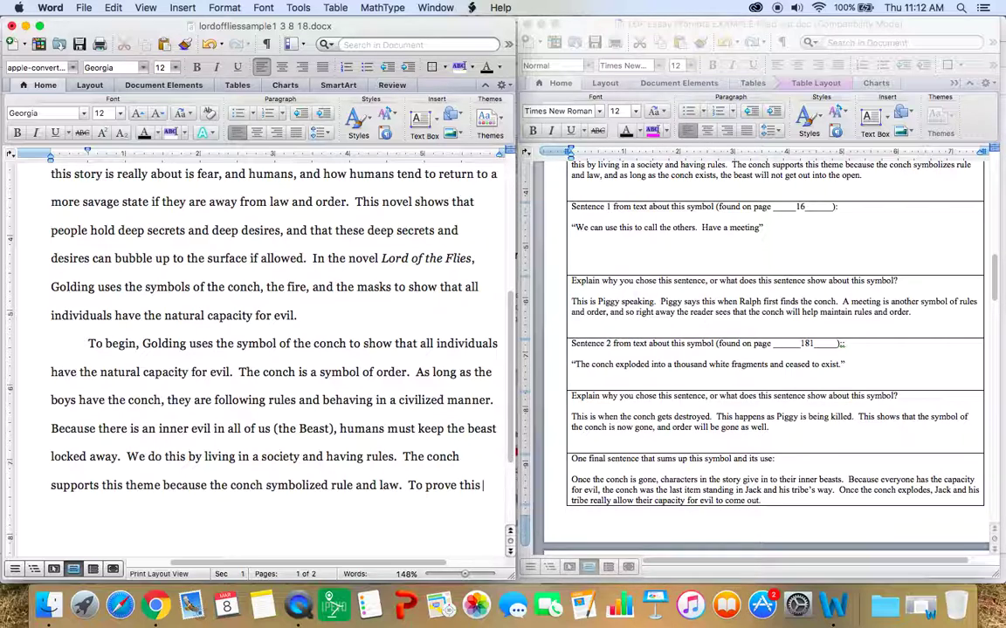
type("the author writes, \"")
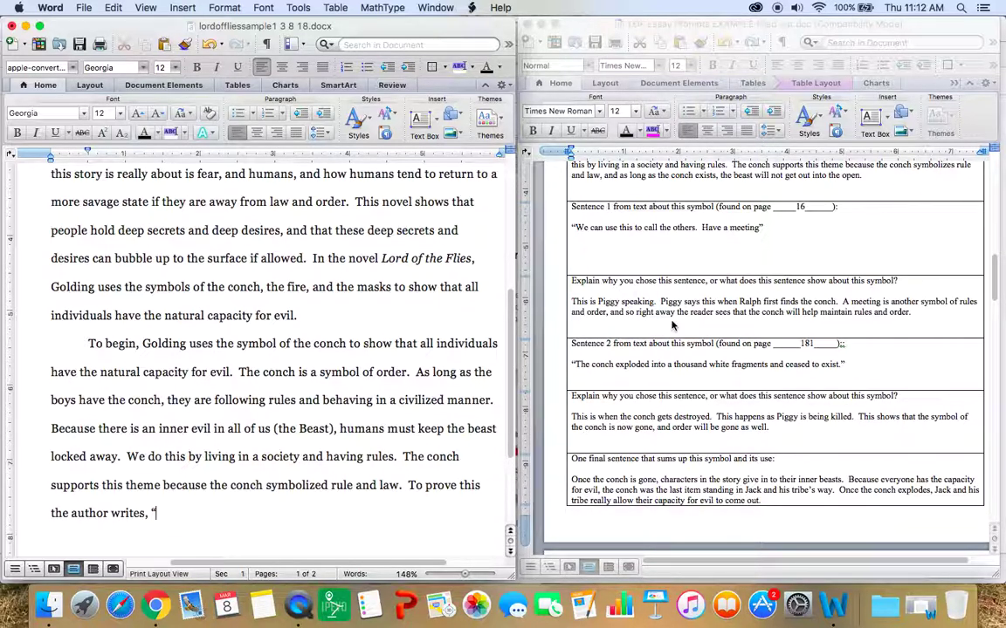
Step: Try to copy the page 16 quotation from the notes into the essay after "the author writes," and undo each paste
left_click(783, 305)
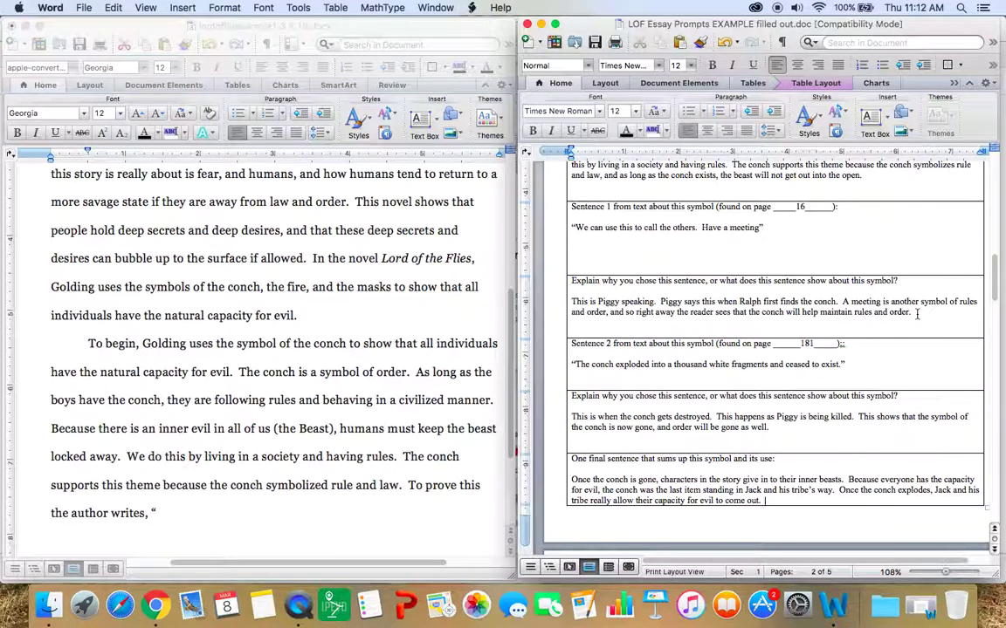
left_click(551, 229)
key("super+c")
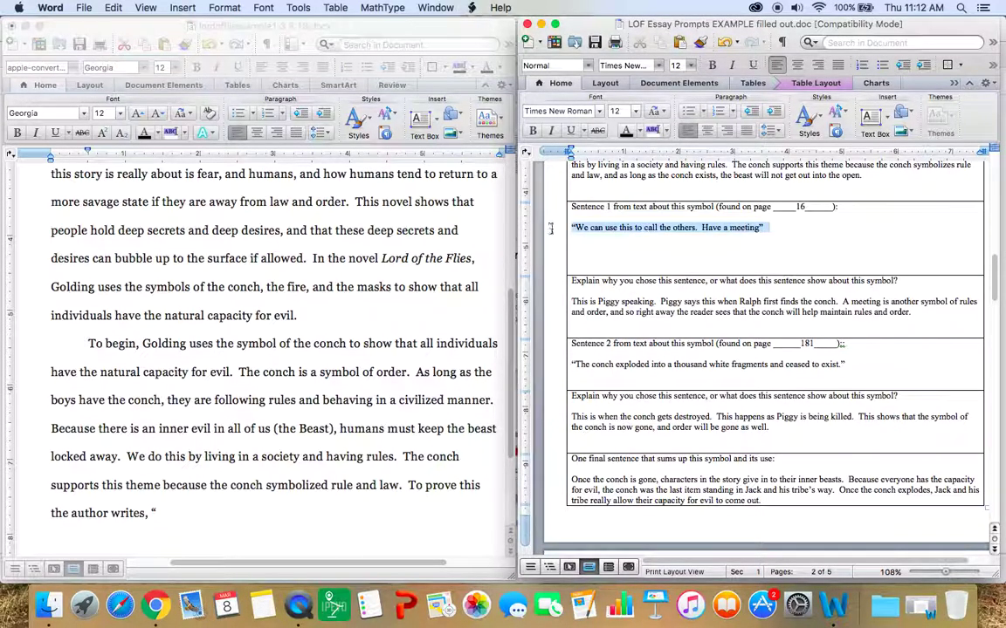
left_click(191, 530)
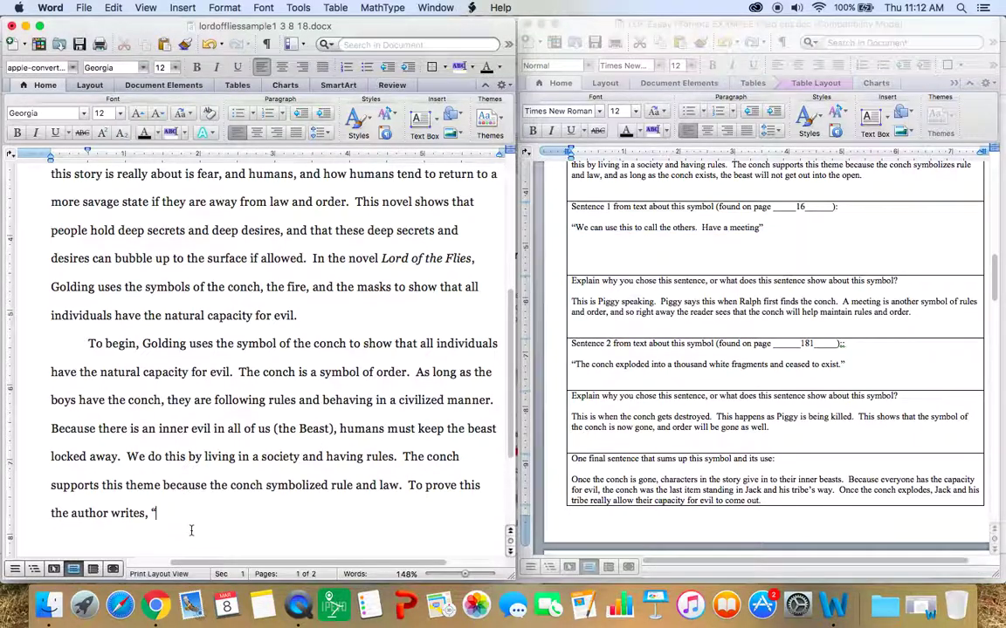
key("super+v")
key("super+z")
left_click(783, 236)
triple_click(766, 227)
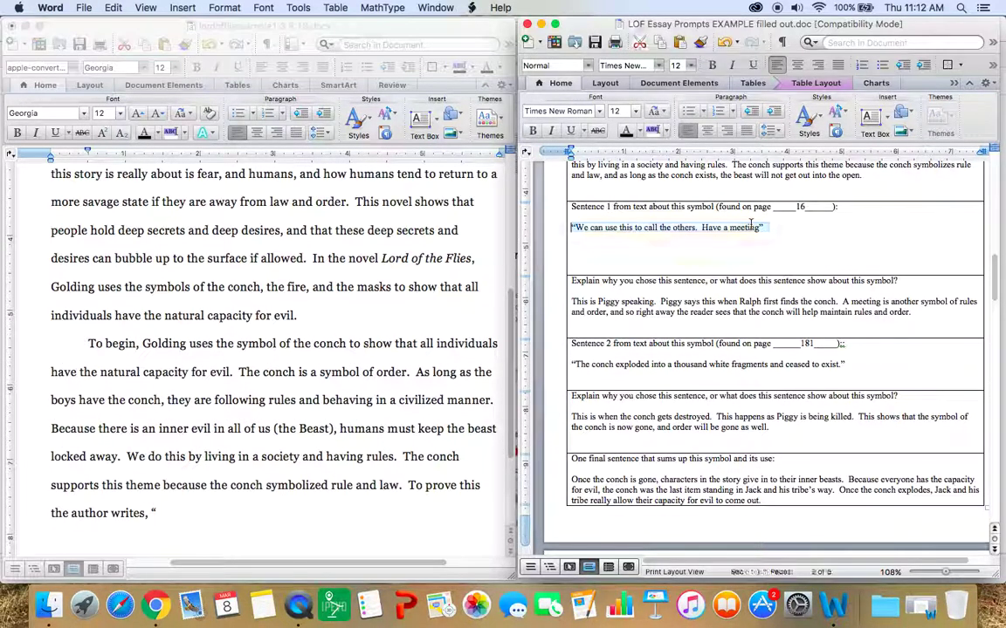
left_click(766, 227)
left_click_drag(769, 227, 569, 227)
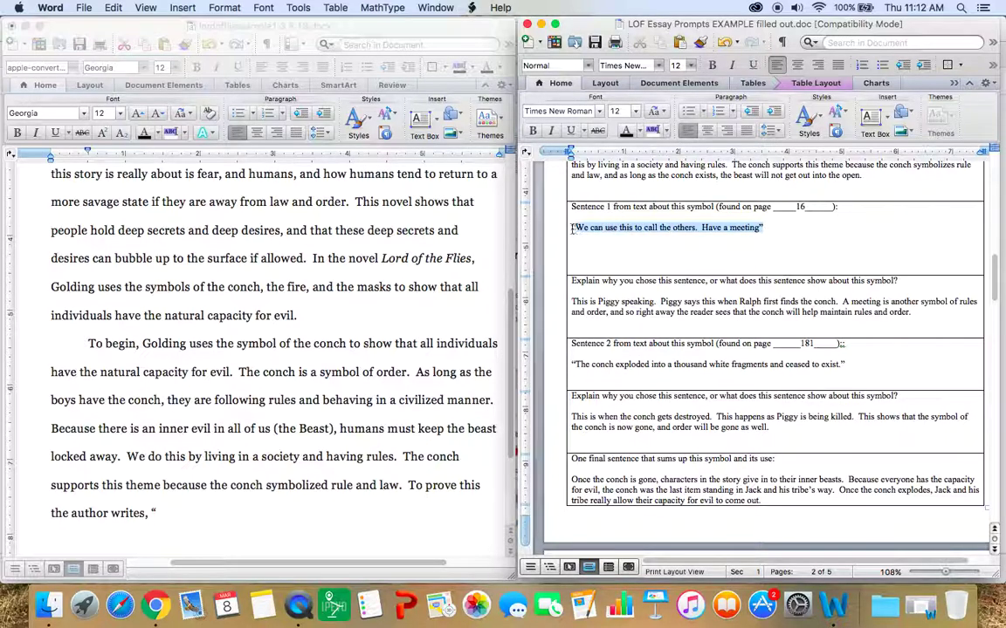
key("super+c")
left_click(184, 521)
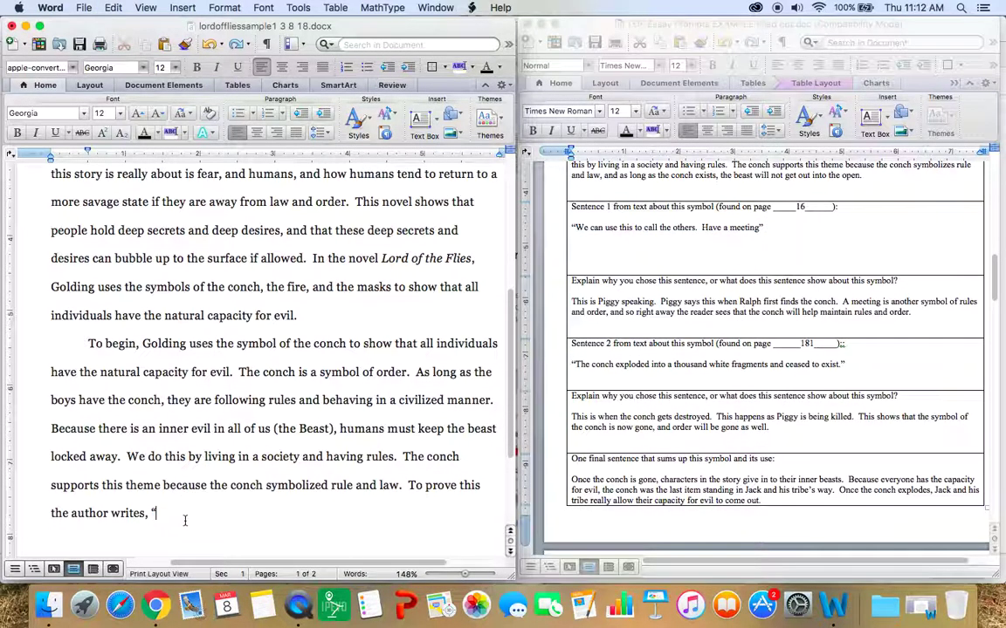
key("super+v")
key("super+z")
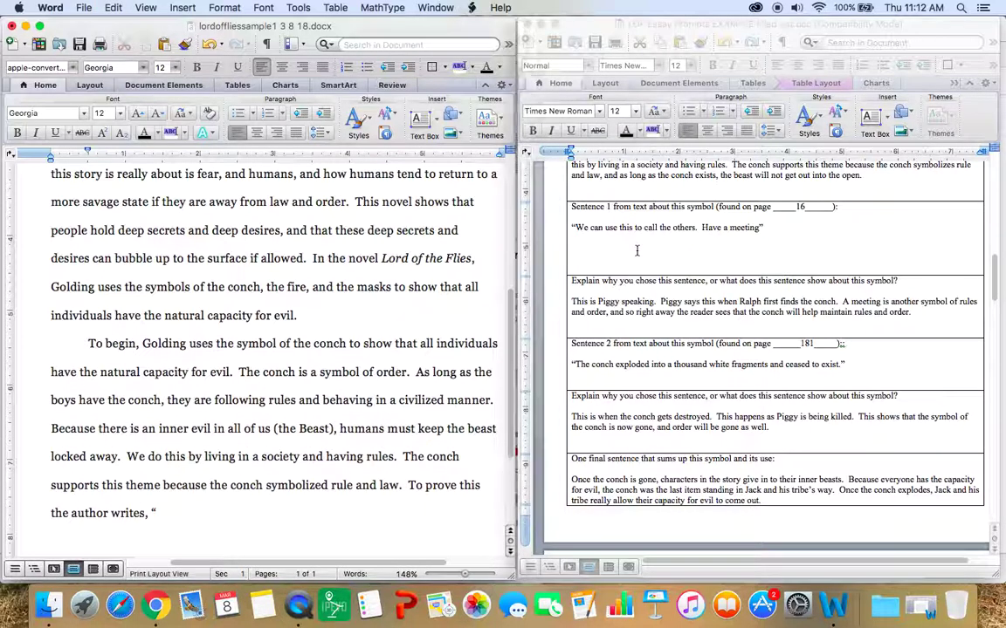
Step: Copy the "We can use this to call the others" quotation from the notes again, paste it into the essay and undo the insertion
left_click(769, 226)
left_click(769, 226)
left_click_drag(769, 225, 568, 228)
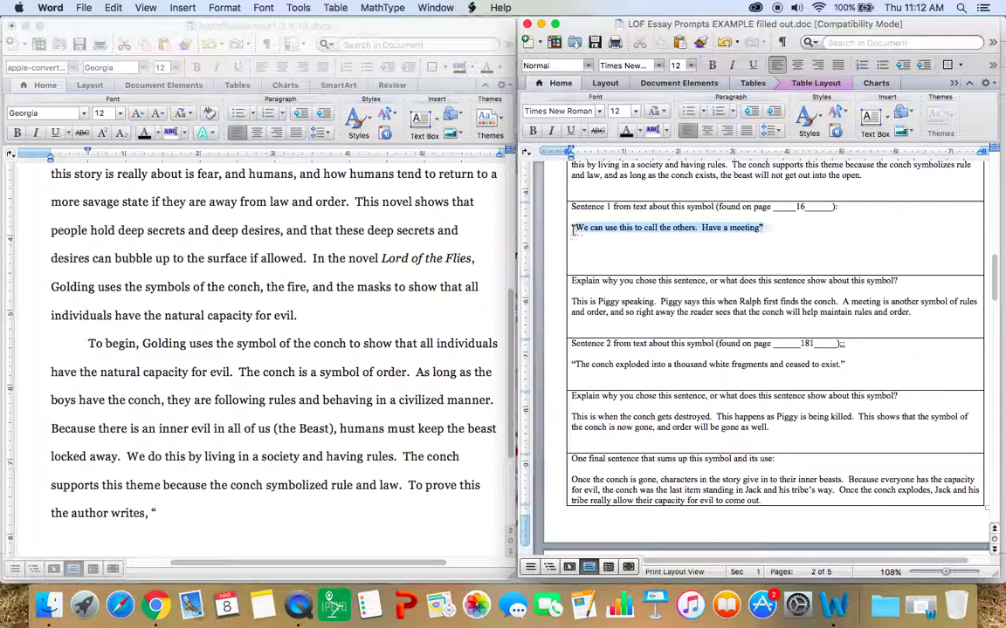
right_click(583, 229)
left_click(601, 250)
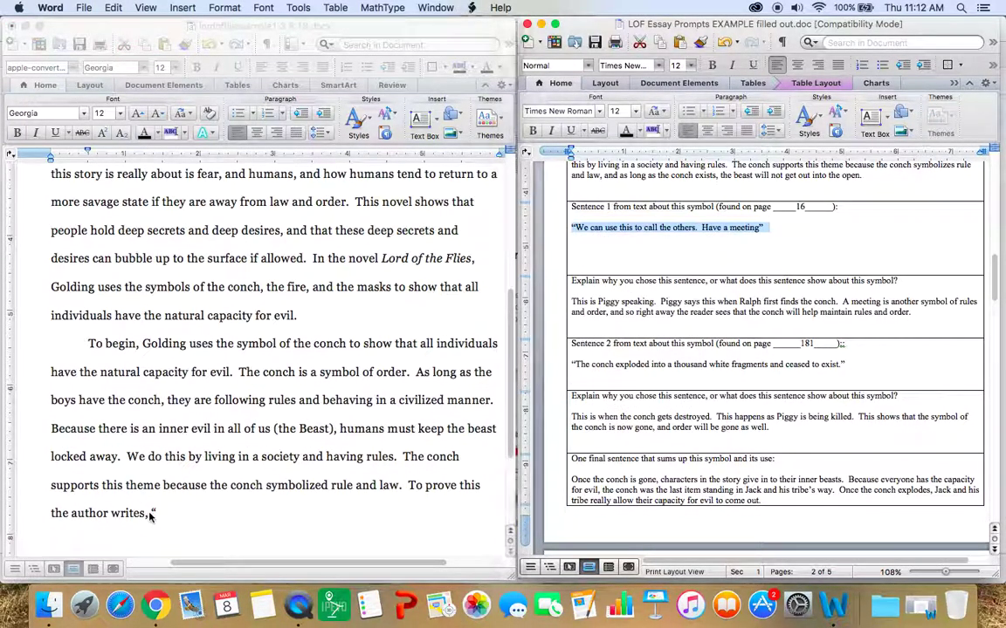
left_click(152, 514)
key("super+v")
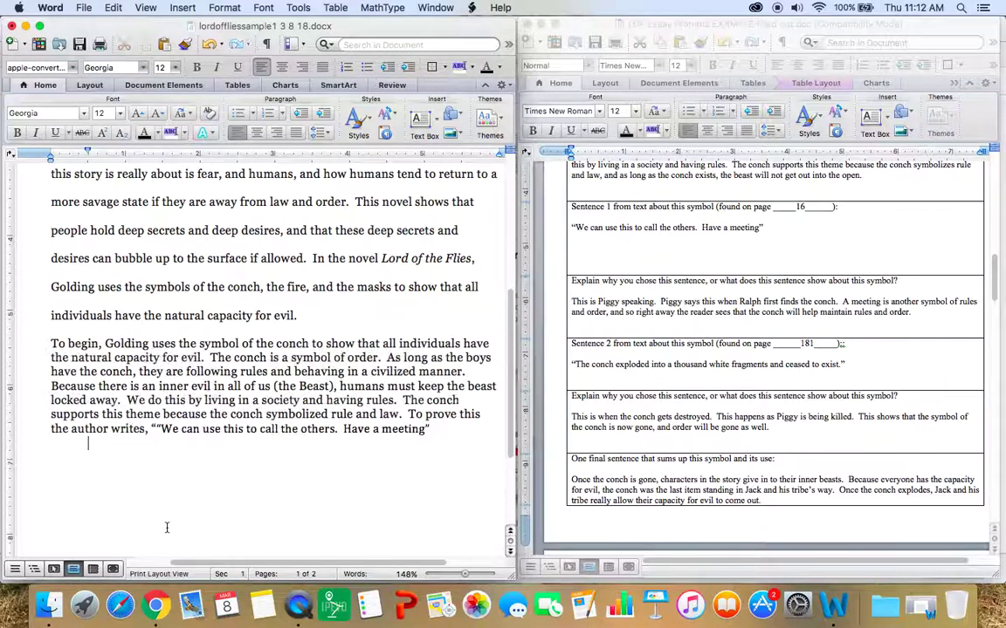
key("Return")
key("Tab")
key("super+z")
key("super+z")
key("super+z")
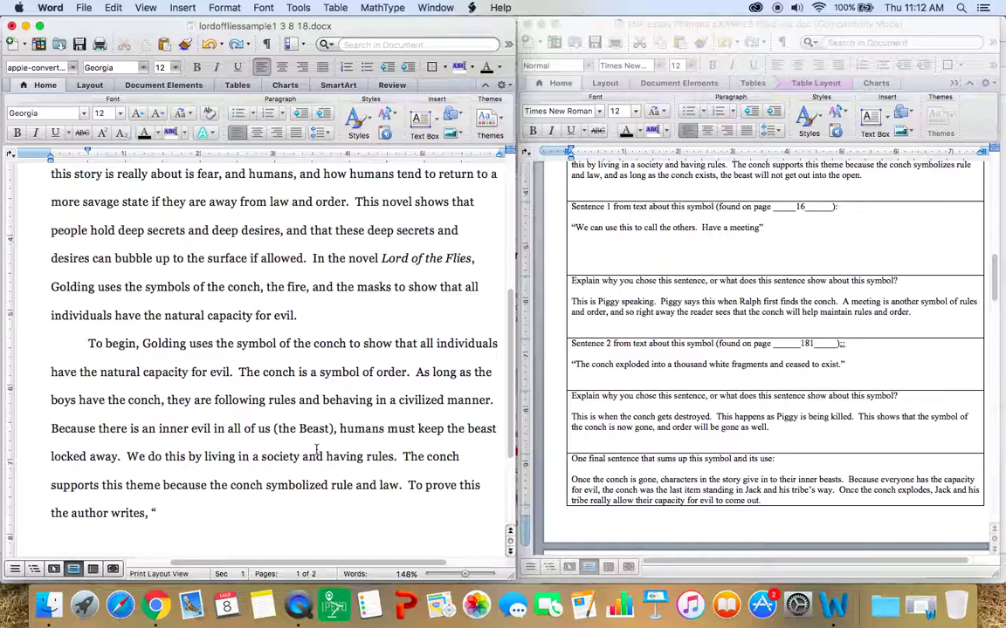
Step: Write out the quotation "We can use this to call the others. Have a meeting" and cite it with (16)
type("We can call")
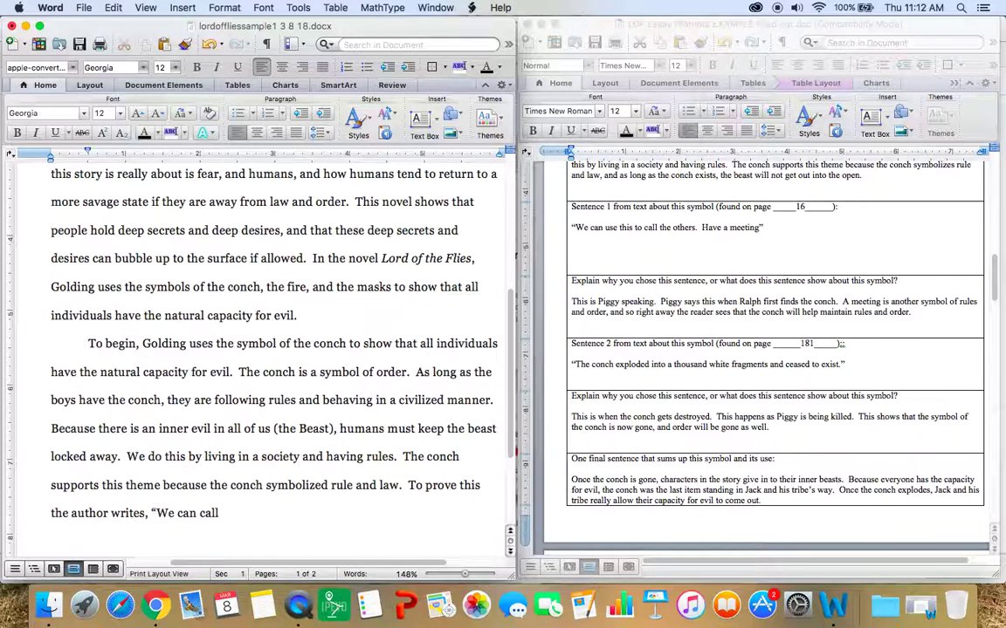
key("BackSpace")
key("BackSpace")
key("BackSpace")
type("use this to cal")
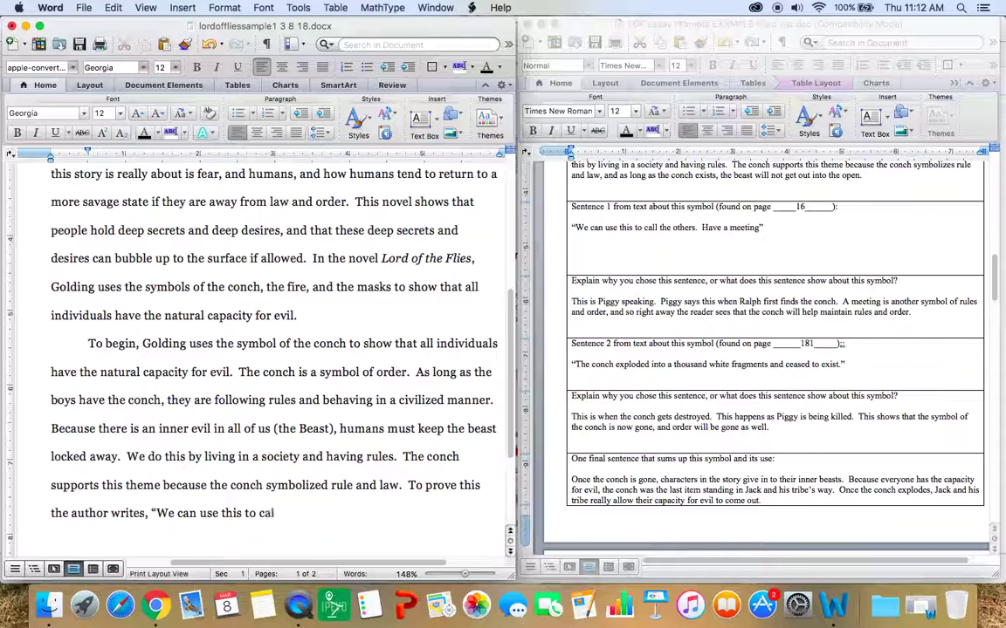
type("l the others.  Ha")
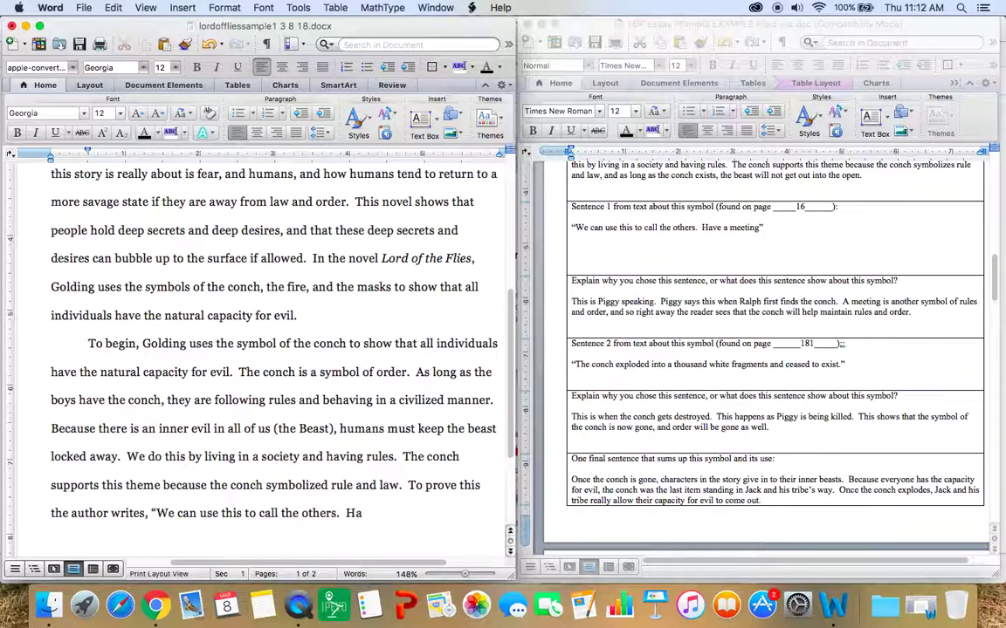
type("ve a meeting” (16).")
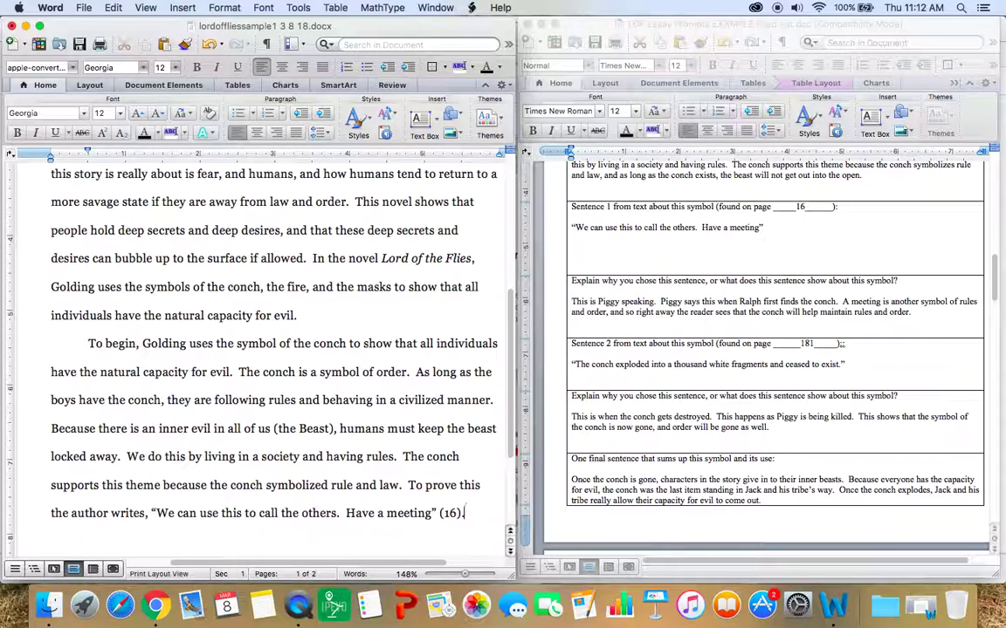
Step: Explain the first quotation with "This is Piggy speaking. A meeting is a symbol of law and order."
type("This is P")
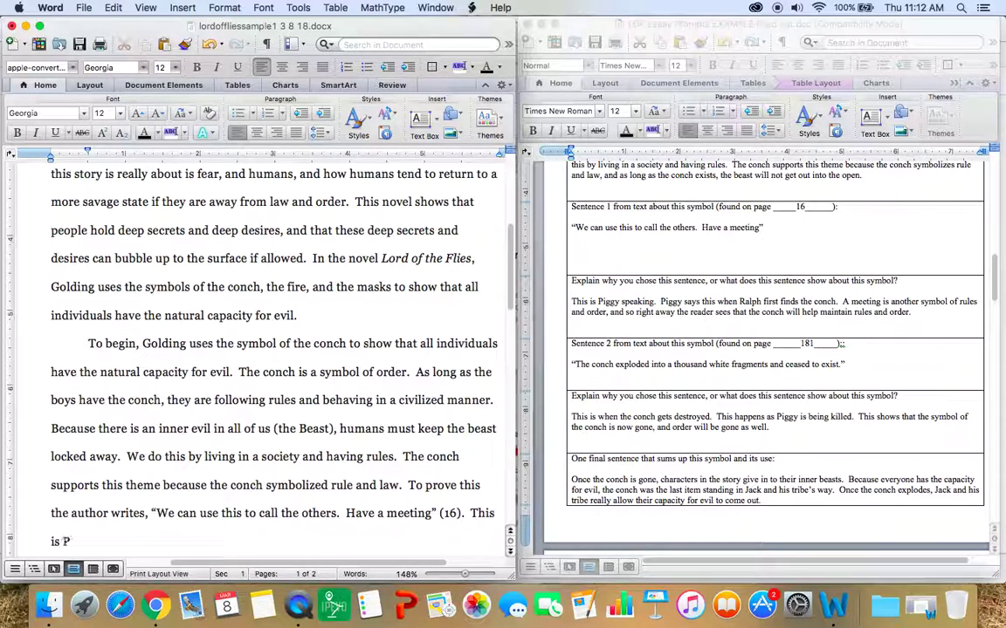
type("iggy speaking.  ")
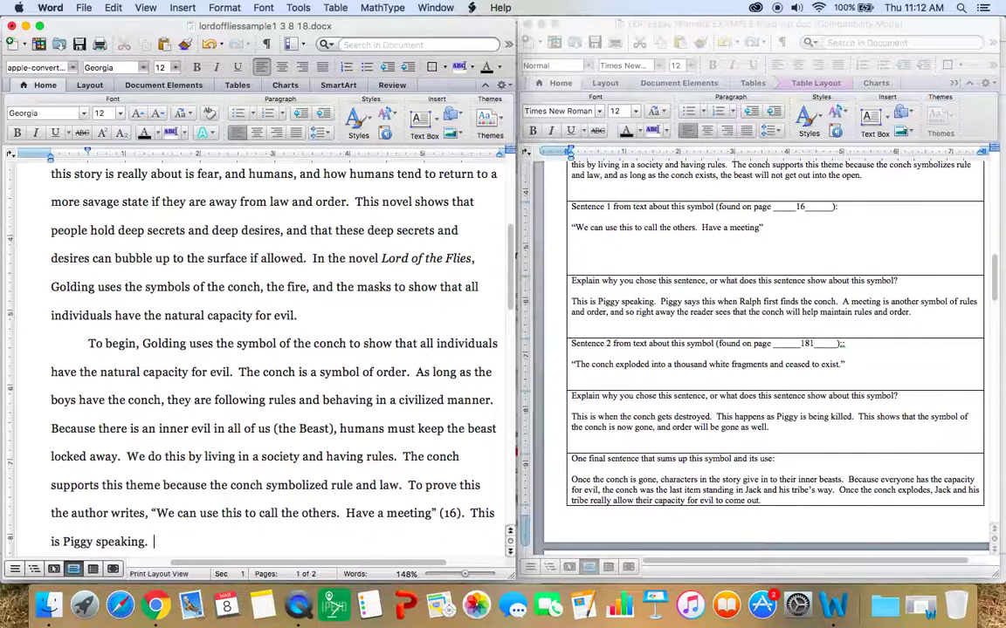
type("A meeting is a")
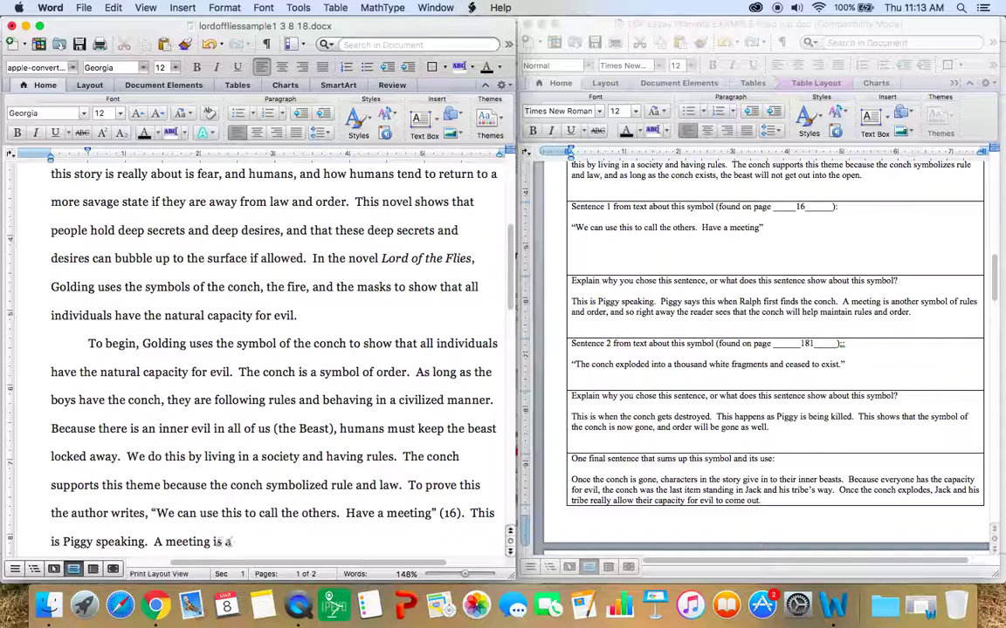
type(" symbol of law and order.")
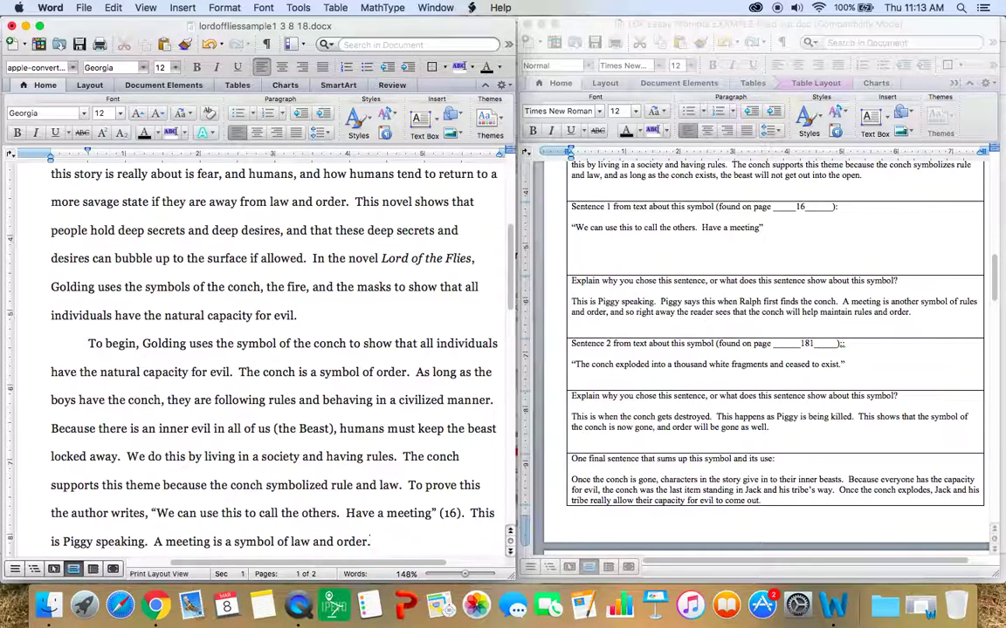
Step: Add the second quotation: Next, the author writes, "The conch exploded into a thousand white fragments and ceased to exist."
scroll(262, 349, "down", 3)
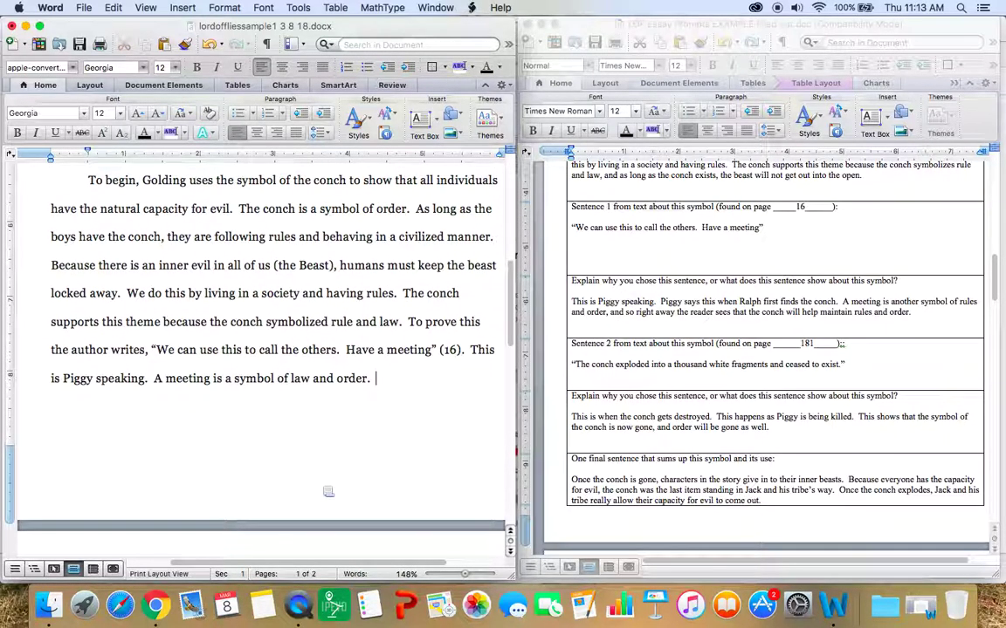
type("Next, the author wr")
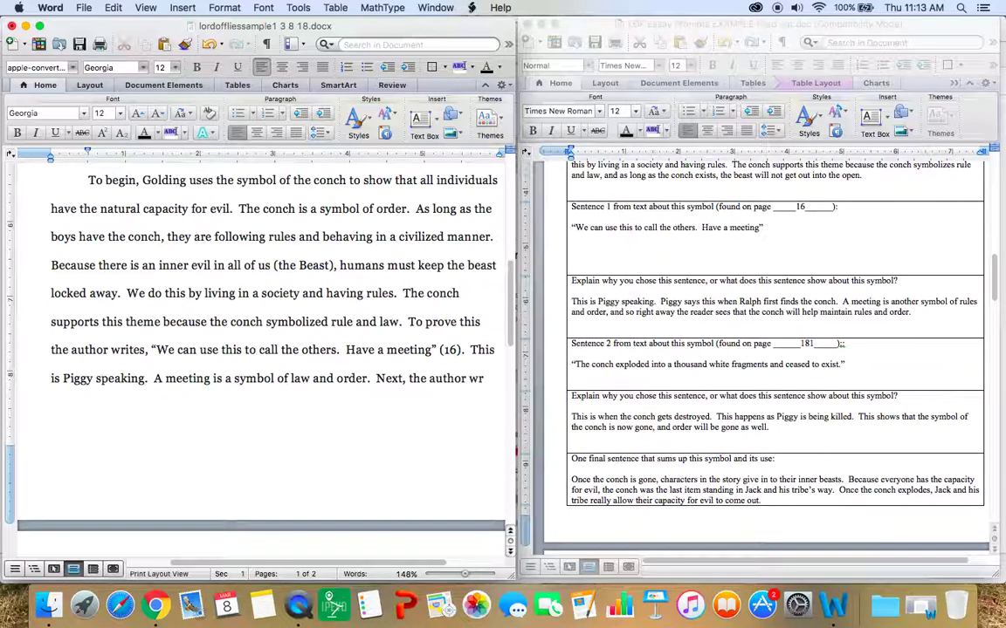
type("ites, ")
type("The conch exploded")
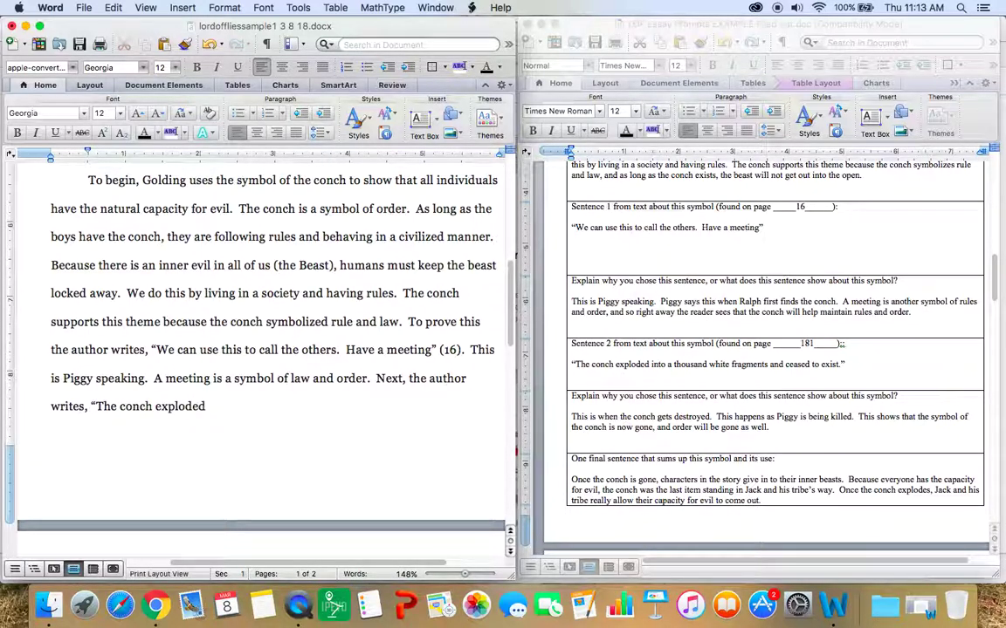
type(" into a thousand white g")
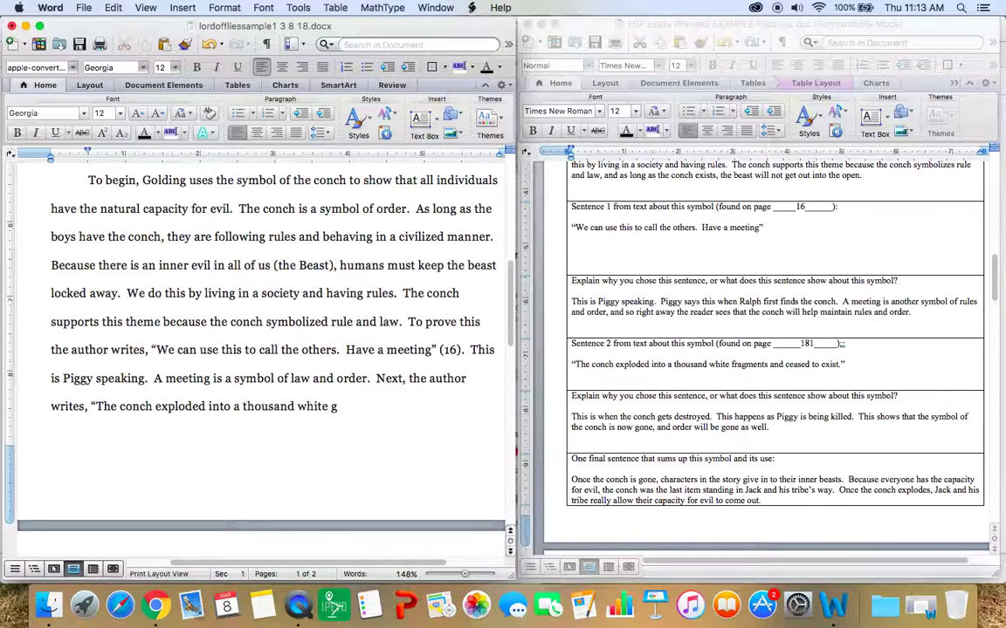
key("BackSpace")
type("fragments and")
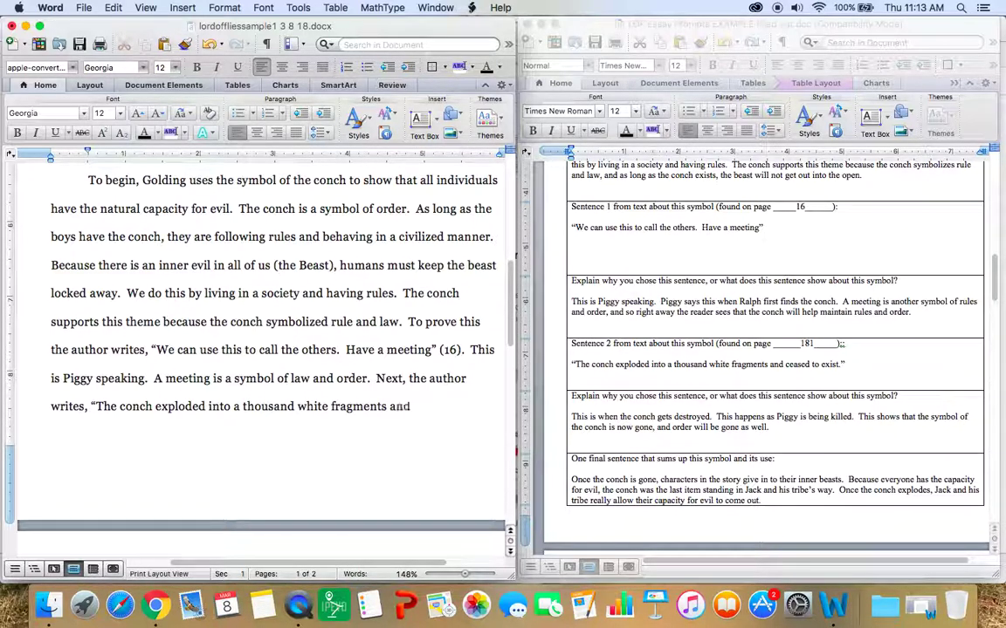
type(" ceased to exist.\"")
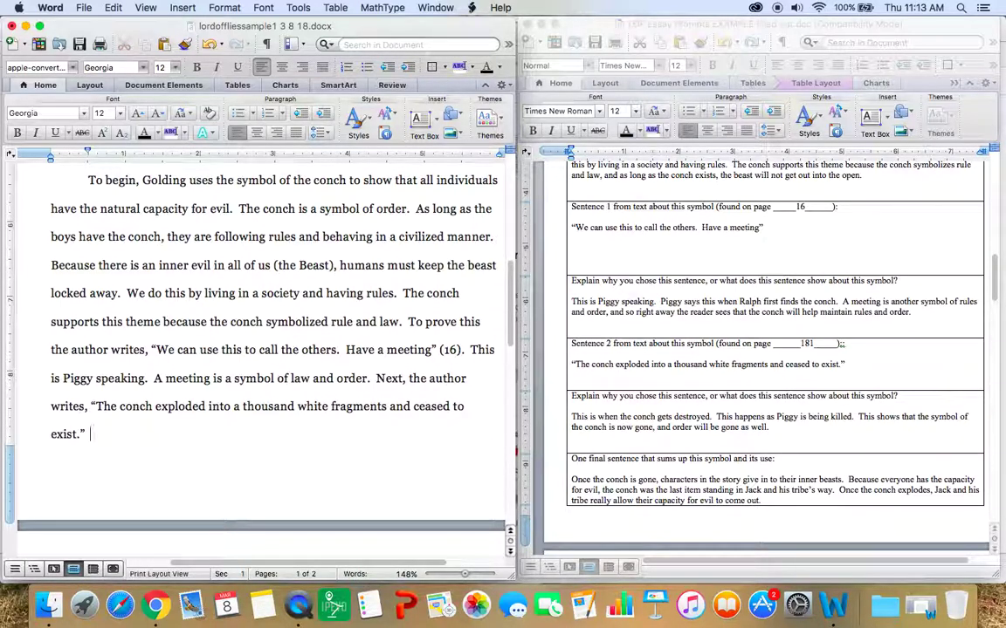
Step: Explain the second quotation with "This is when the conch gets destroyed. This shows the symbol is now gone, and order will be gone as well."
type("  This is when the con")
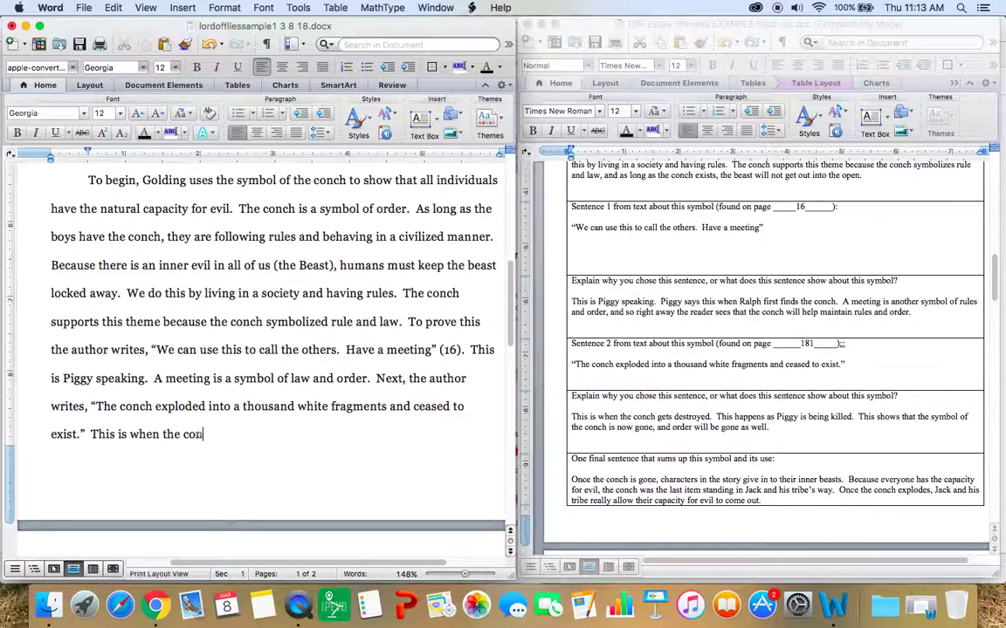
type("ch gets destroyed.")
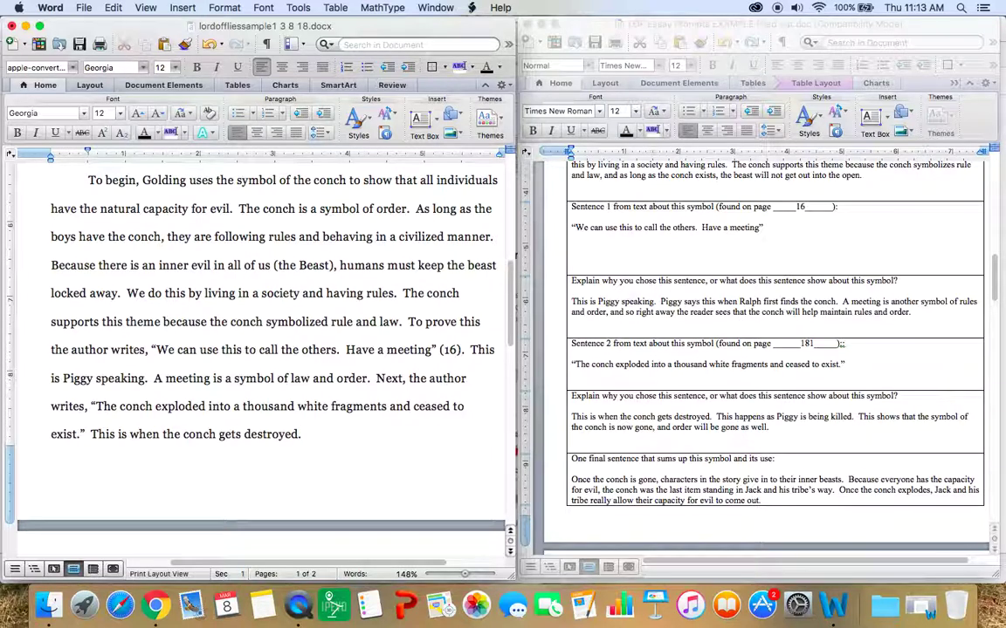
type("  This")
key("BackSpace")
key("BackSpace")
key("BackSpace")
type("hows the symbol")
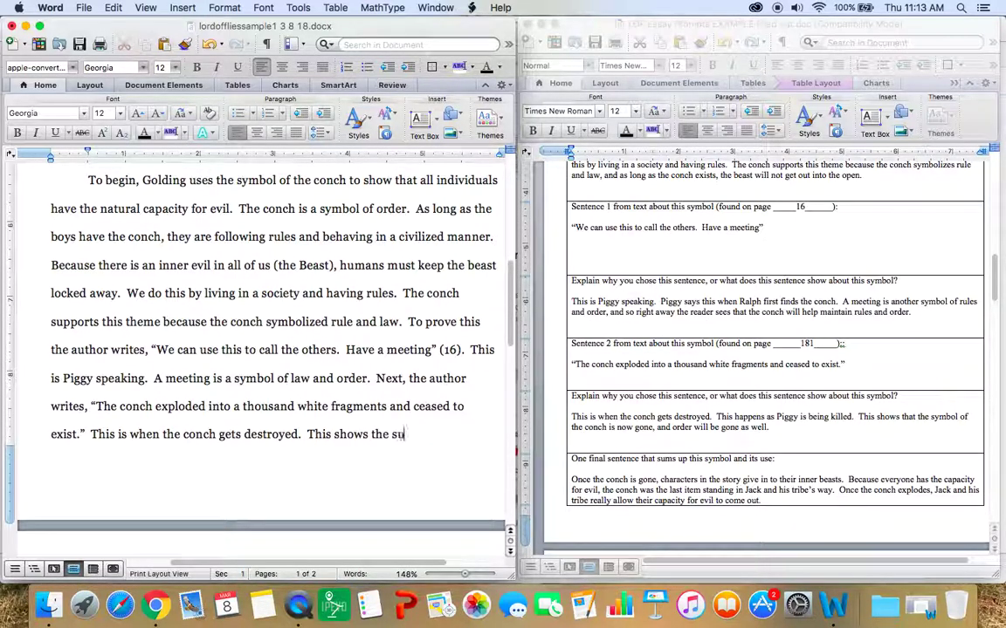
key("BackSpace")
key("BackSpace")
key("BackSpace")
key("BackSpace")
key("BackSpace")
type("ymbol is now")
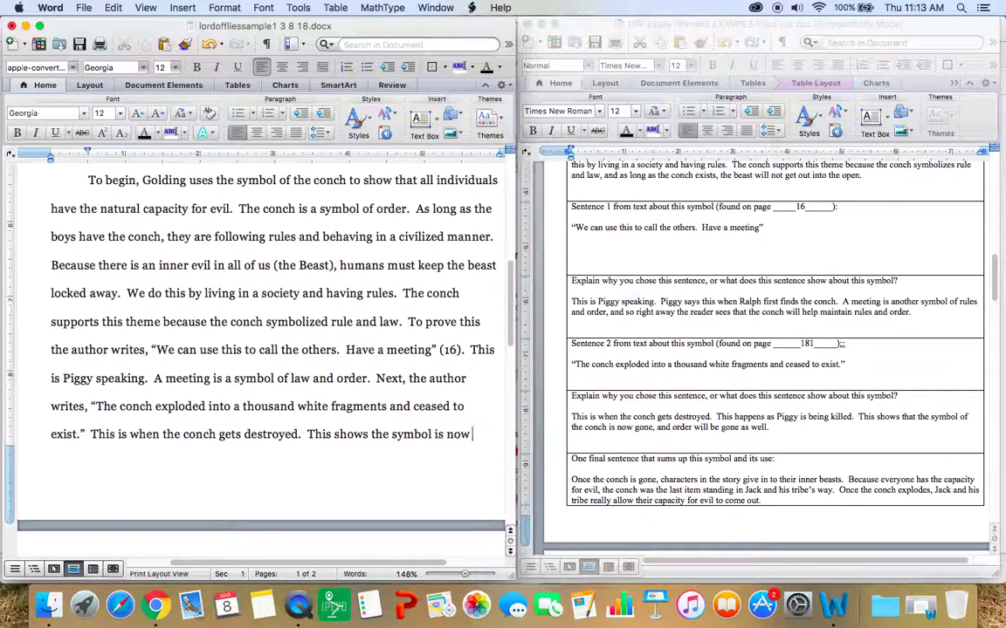
type(" gone, and order")
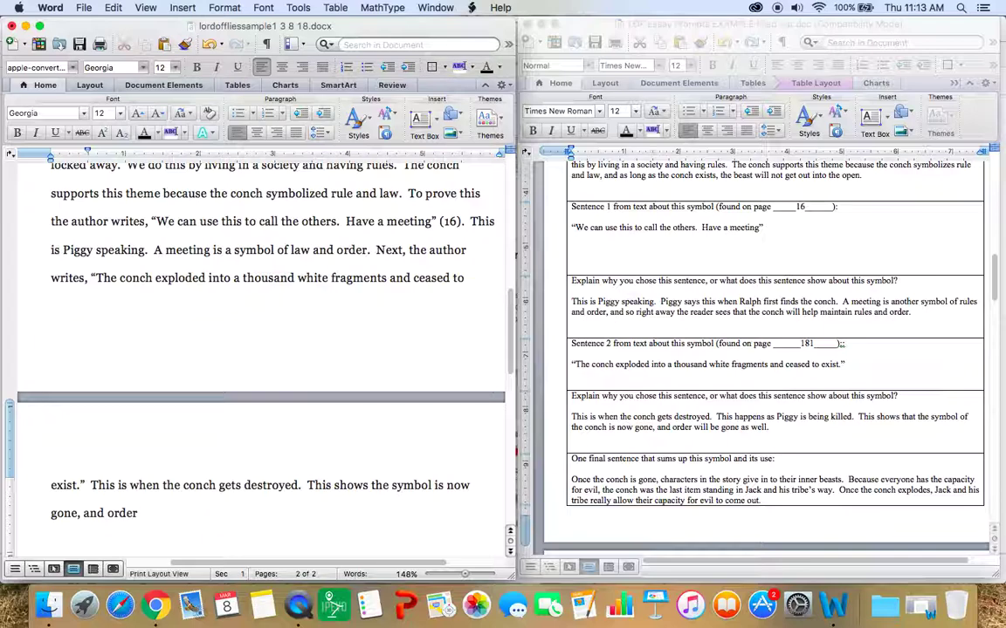
type(" will be gone as well")
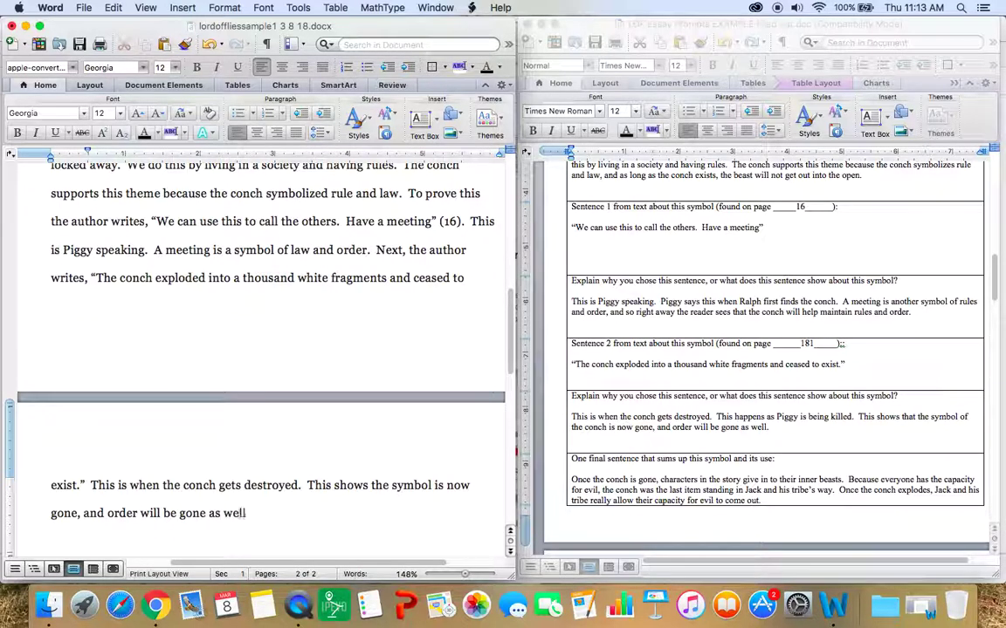
type(".")
Step: Begin summing up the conch symbol with "Once the conch is gone, characters in the story give in to their inner beasts."
scroll(390, 353, "up", 8)
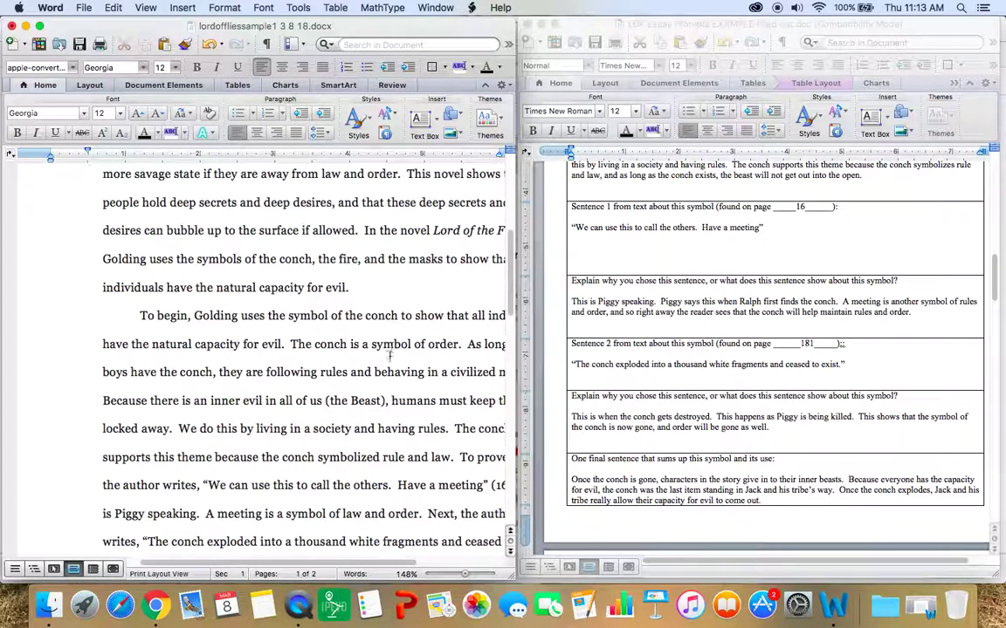
scroll(390, 353, "right", 4)
scroll(390, 353, "left", 2)
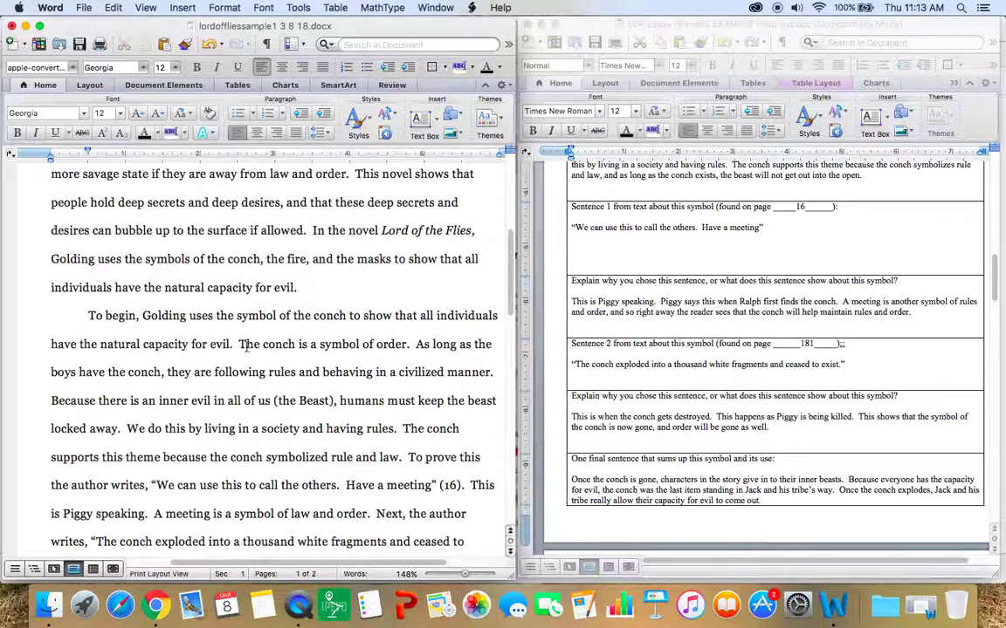
scroll(247, 349, "down", 3)
scroll(247, 347, "down", 5)
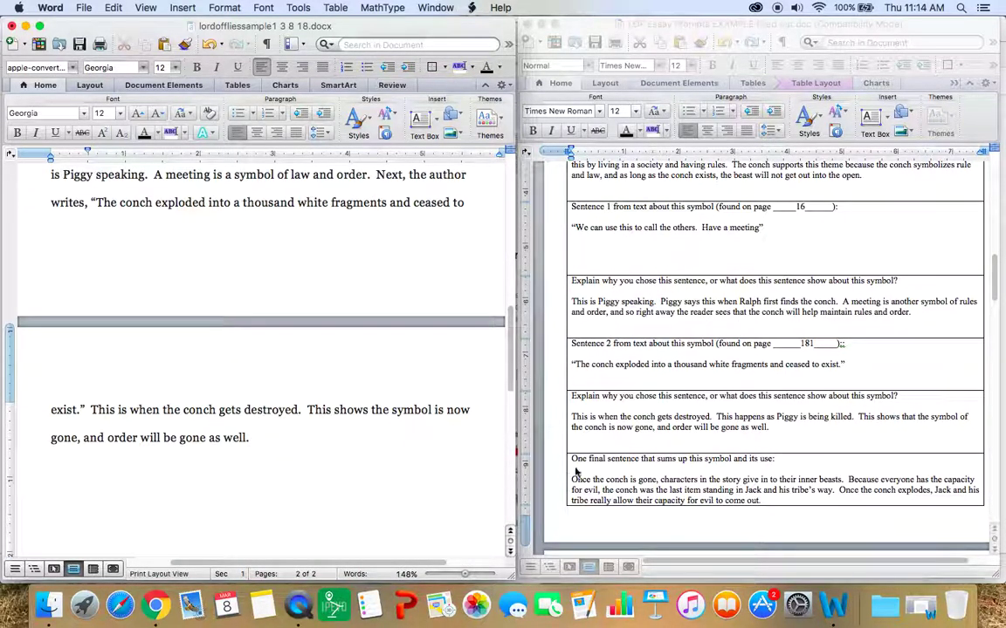
type("Once")
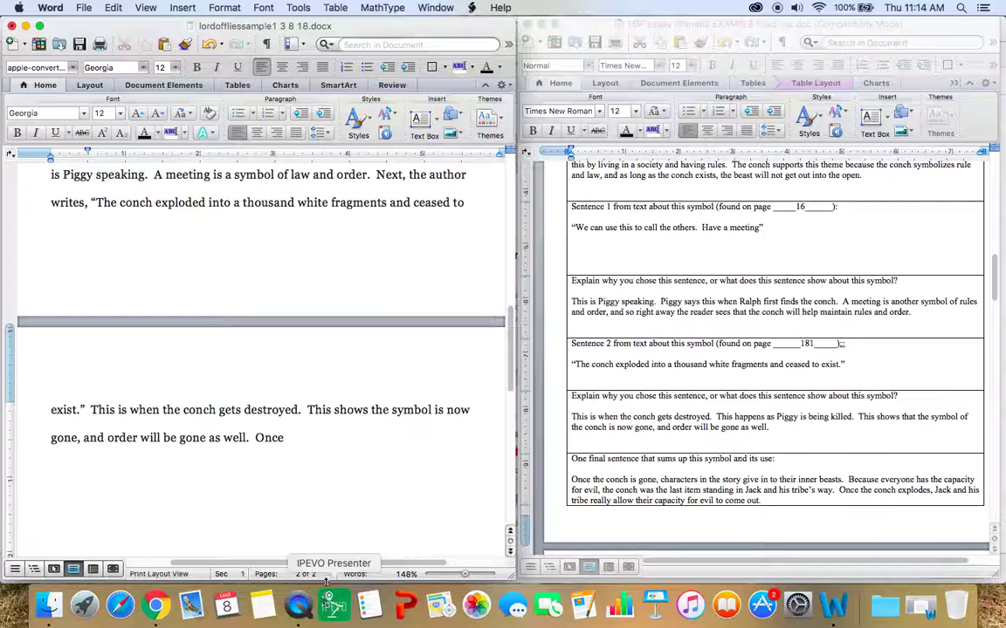
type("the conch")
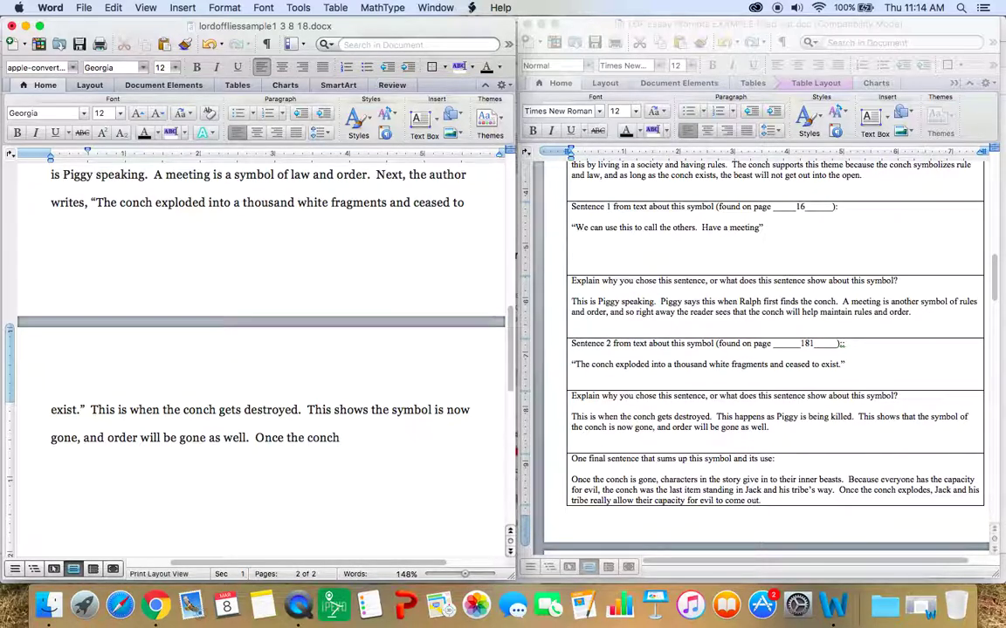
type(" is gone, characters in the s")
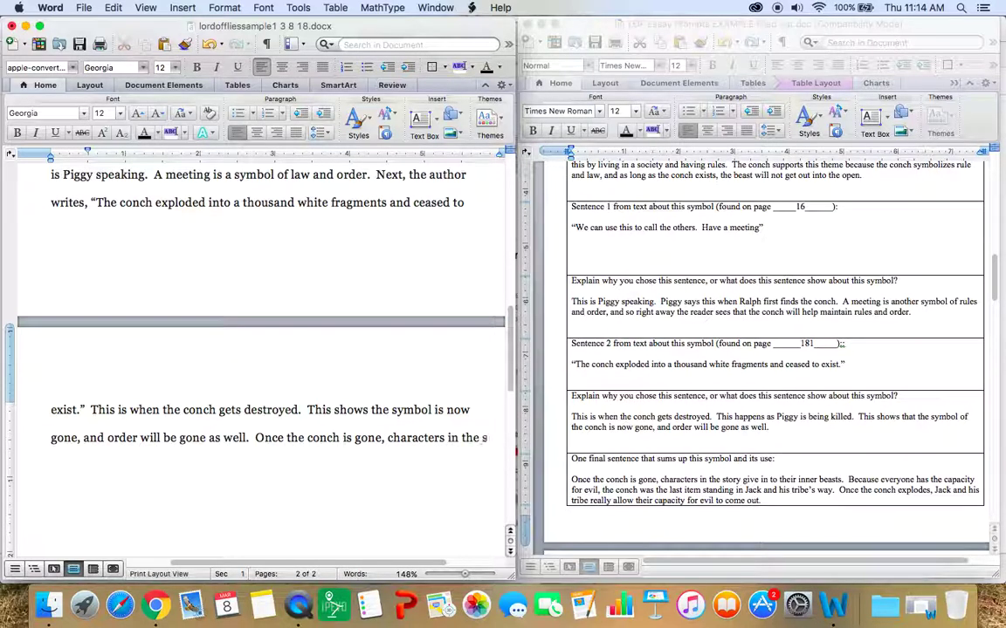
type("tory give in to")
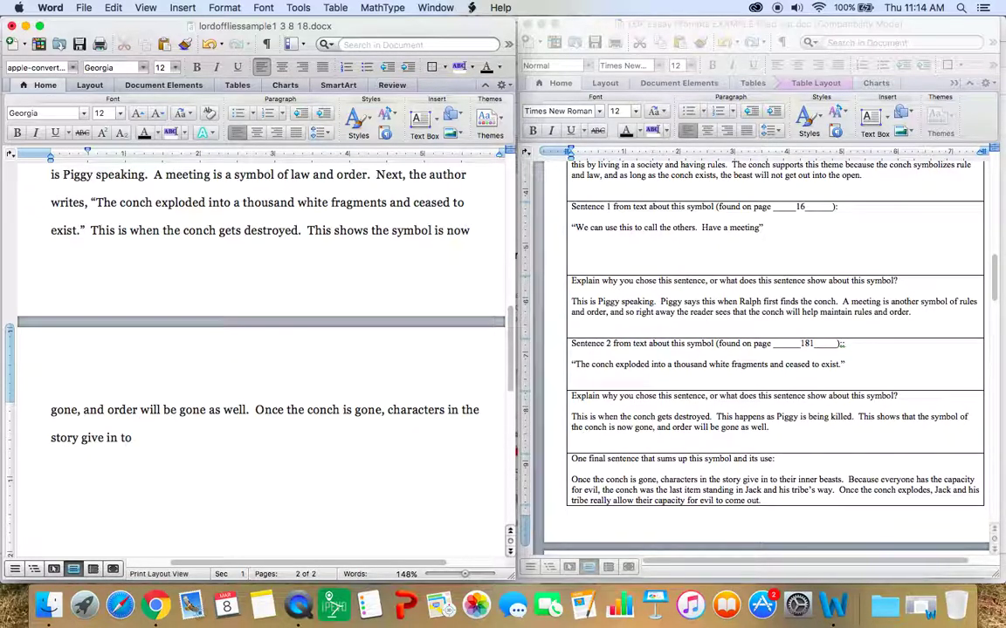
type(" their inner beas")
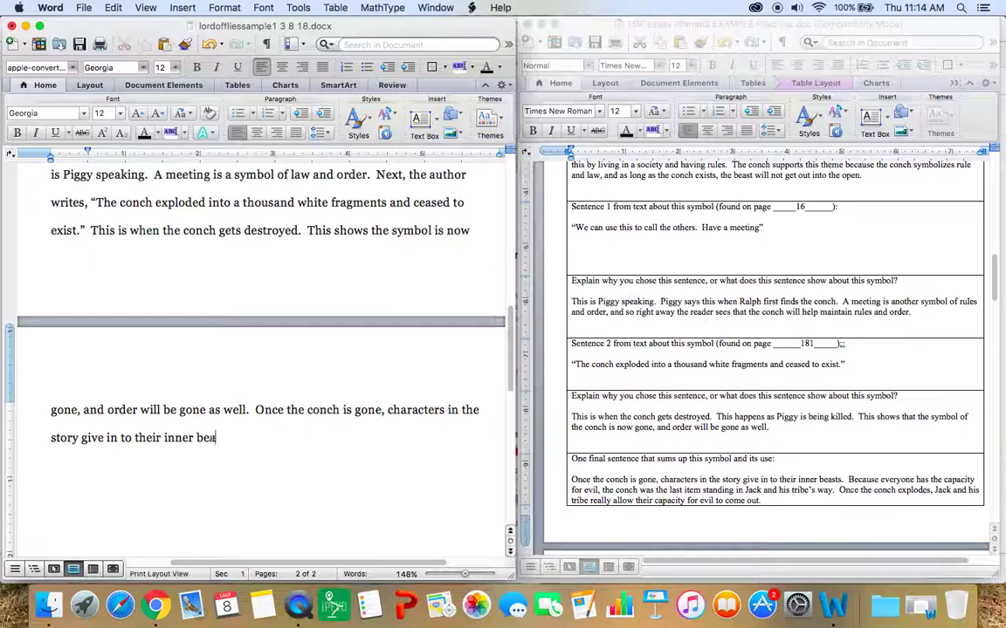
Step: Add "Everyone has the capacity for evil, and the conch was the last item standing in Jack's way." with "capacity" spelled correctly
type("ts.  Everyone has the")
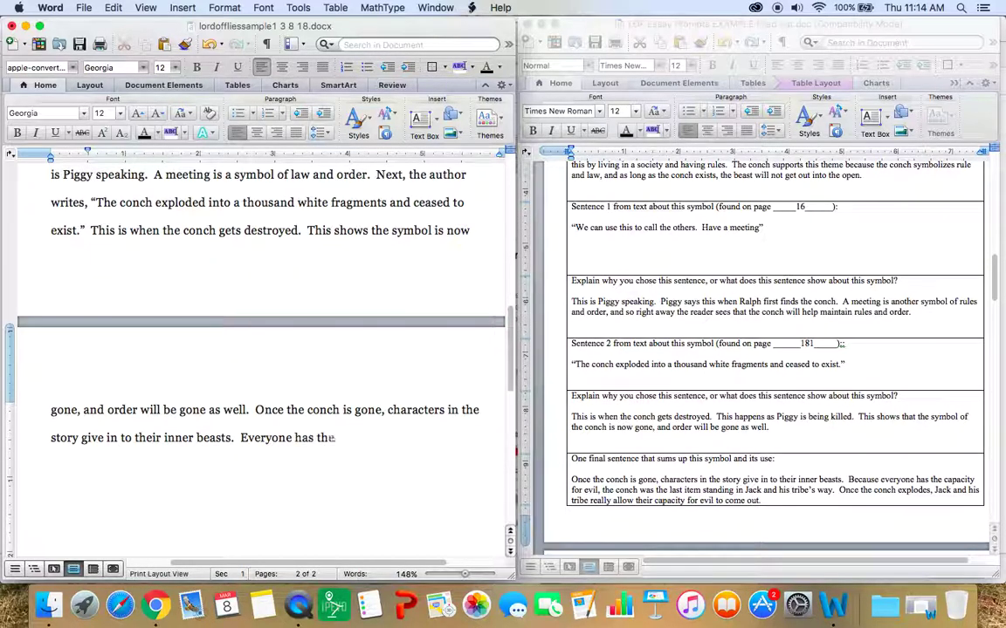
type(" capacisty for evil,")
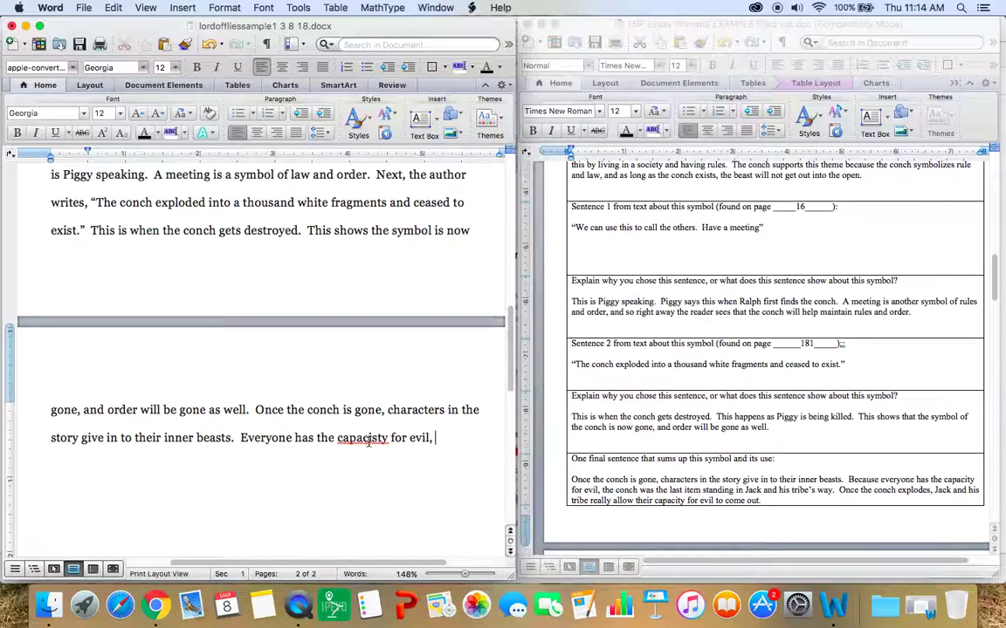
right_click(375, 439)
left_click(411, 466)
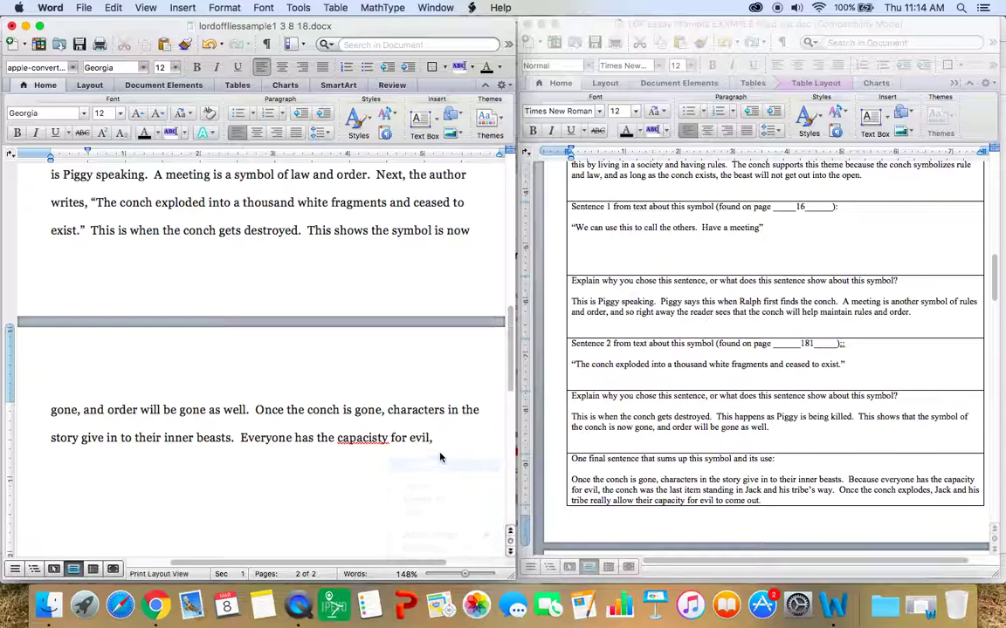
key("BackSpace")
key("BackSpace")
type(".")
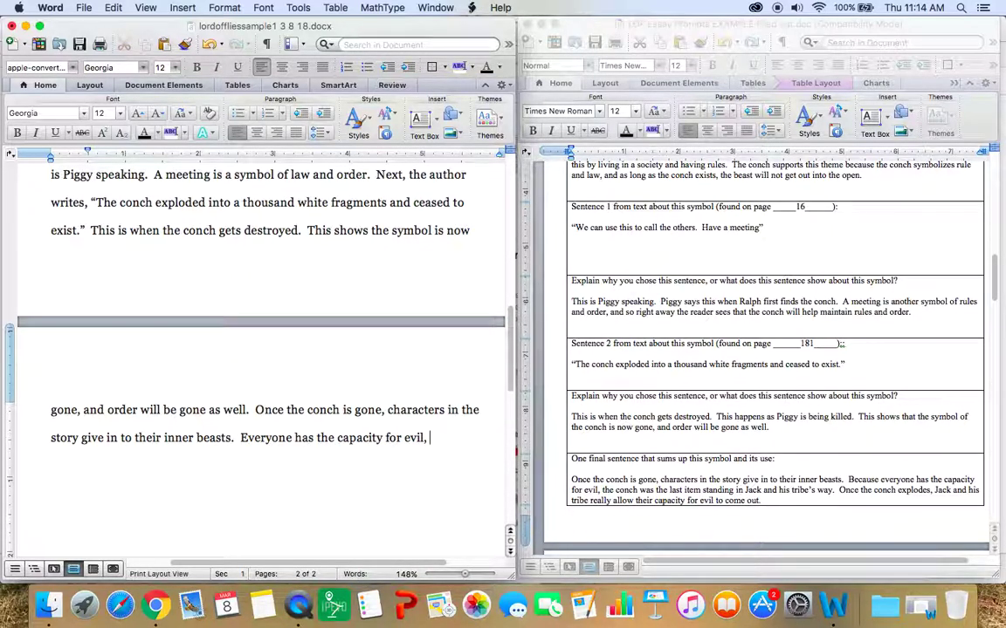
type(" and the conch was")
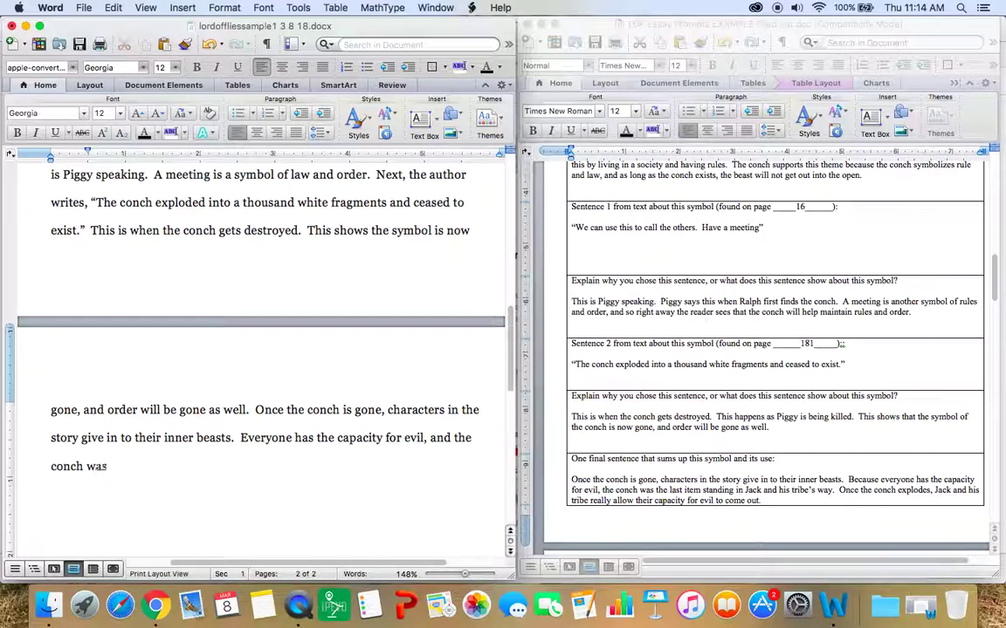
type(" the last item standing in ")
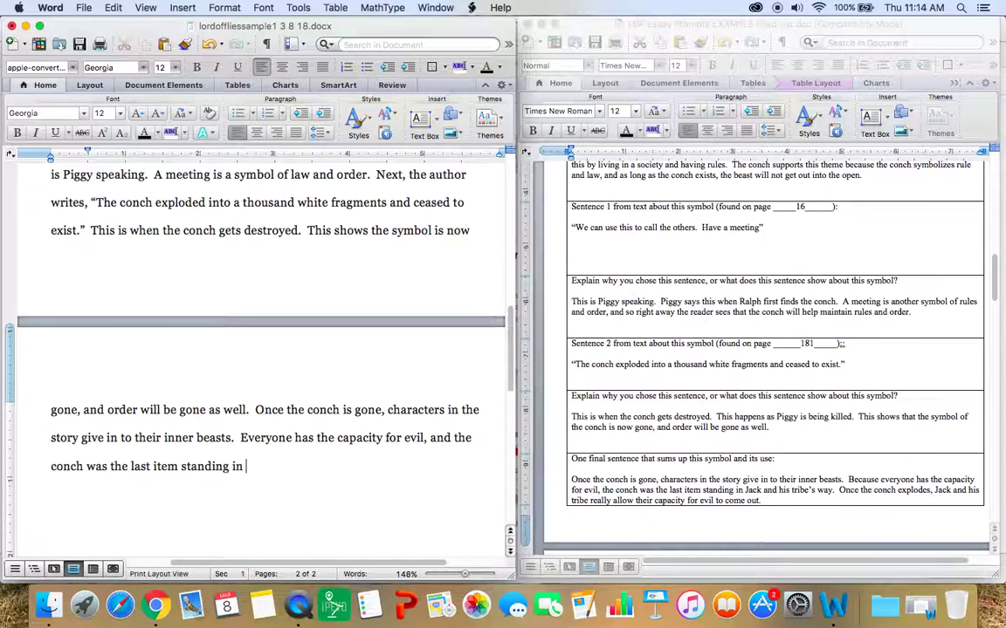
type("Jack's way.  Once the ")
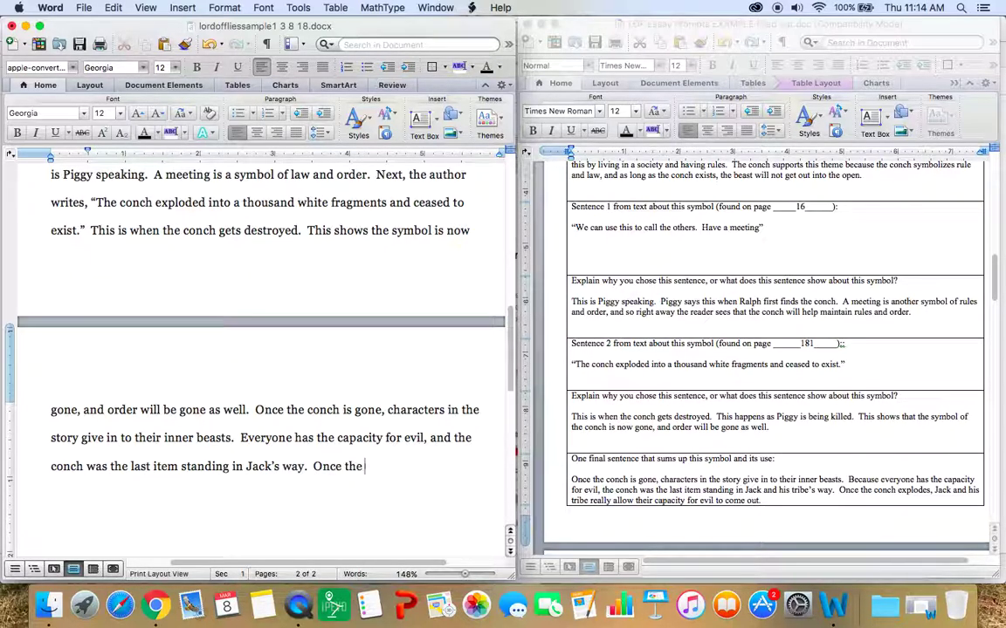
Step: Finish the conch paragraph with the sentence "Once the conch explodes, Jack and his tribe really allow their evil to come out."
type("conch explode")
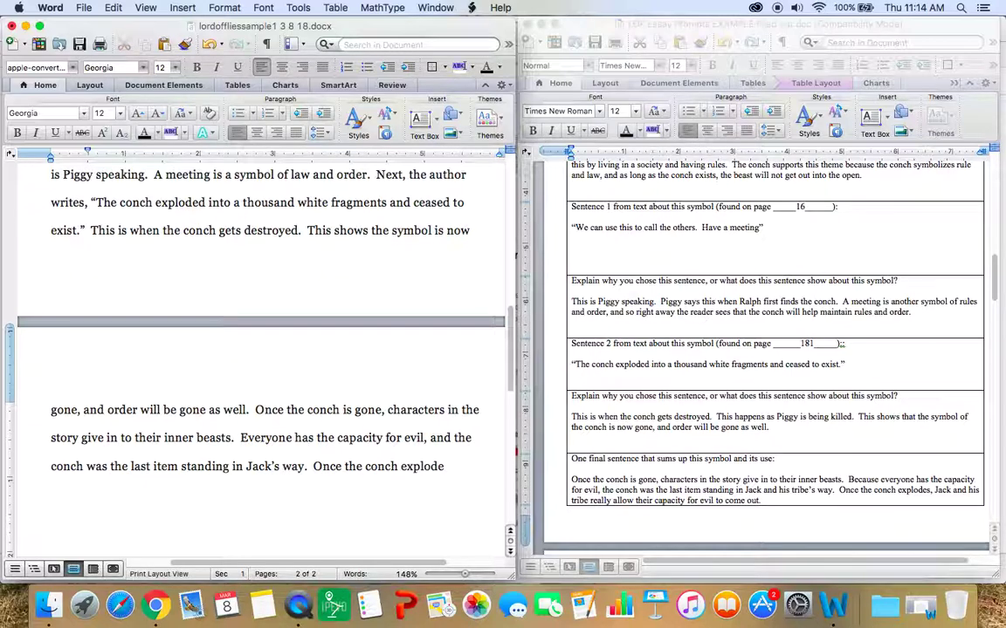
type("s, Jack and")
type(" his tribe")
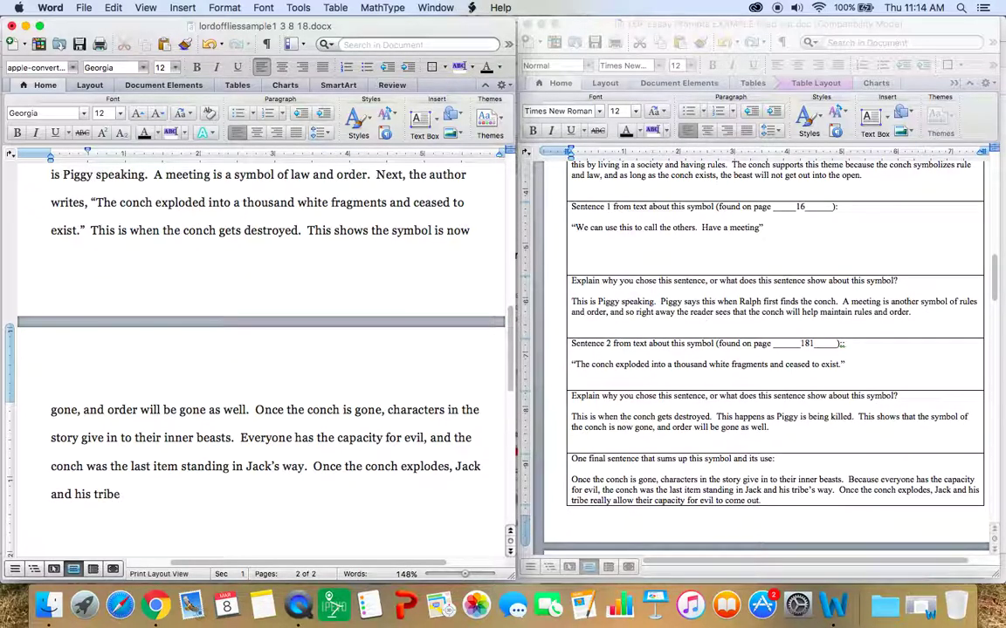
type(" really allow their")
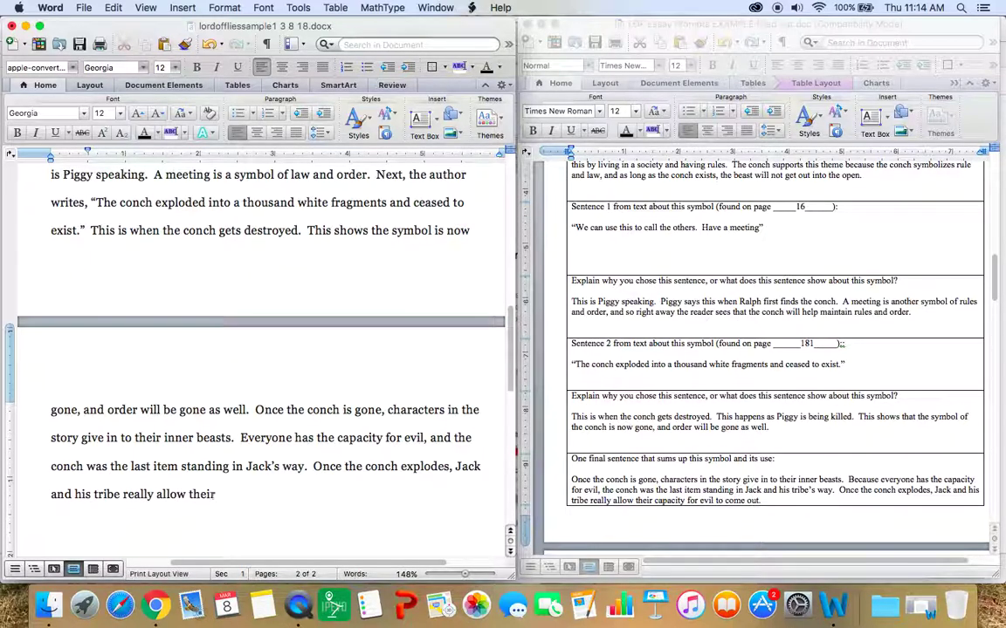
type(" evil to come out.")
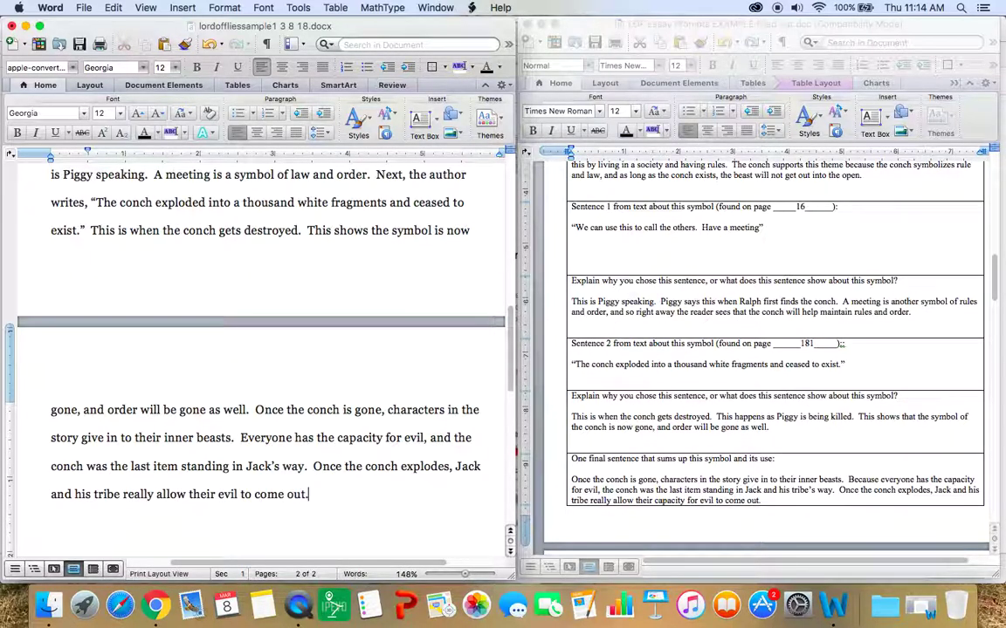
Step: Start a new indented body paragraph below the conch paragraph with the transition "Next,"
scroll(675, 491, "up", 4)
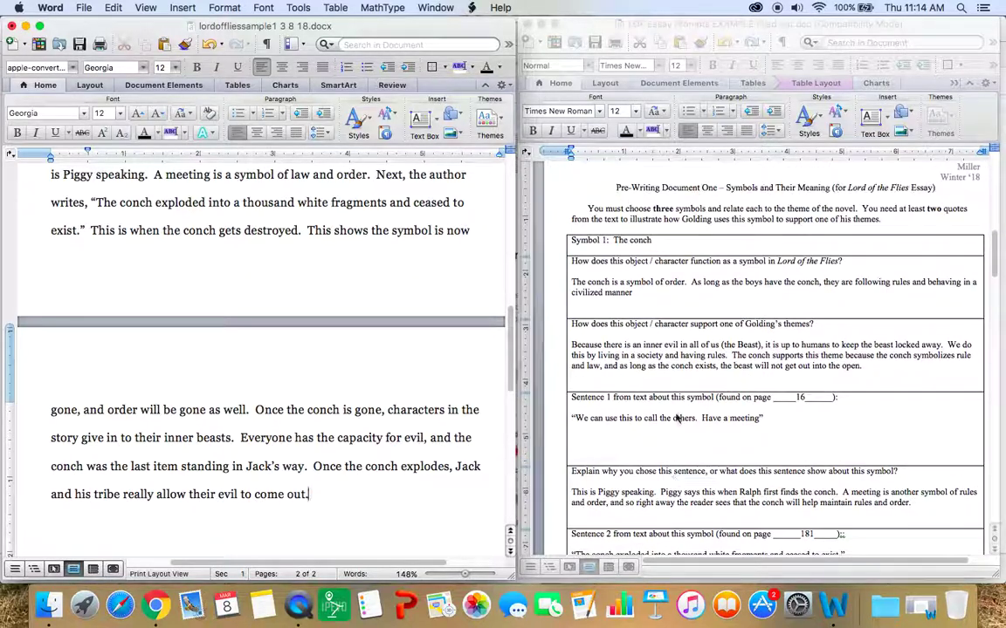
scroll(661, 395, "down", 10)
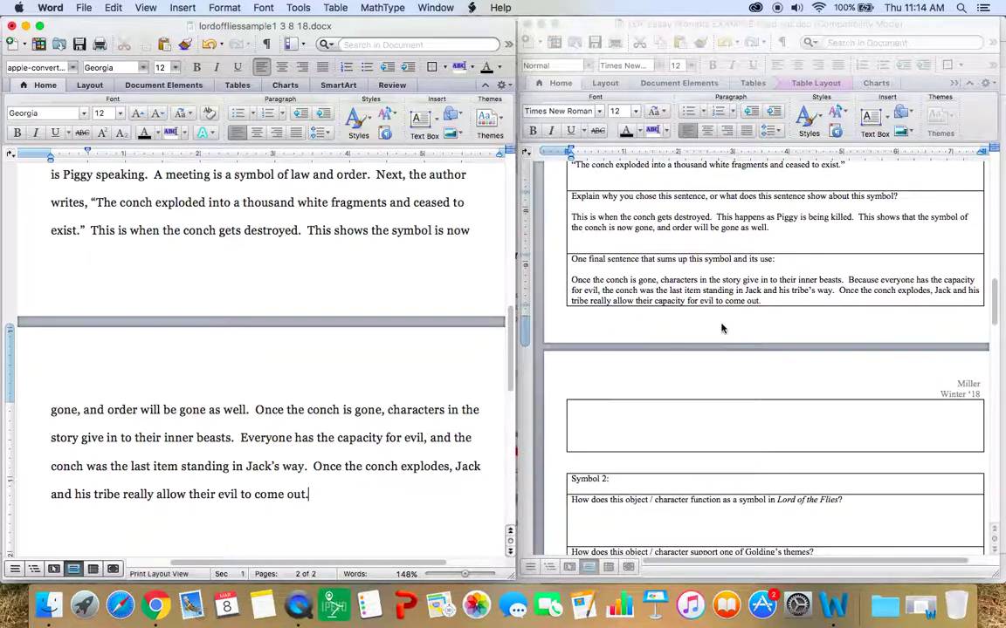
scroll(717, 328, "up", 5)
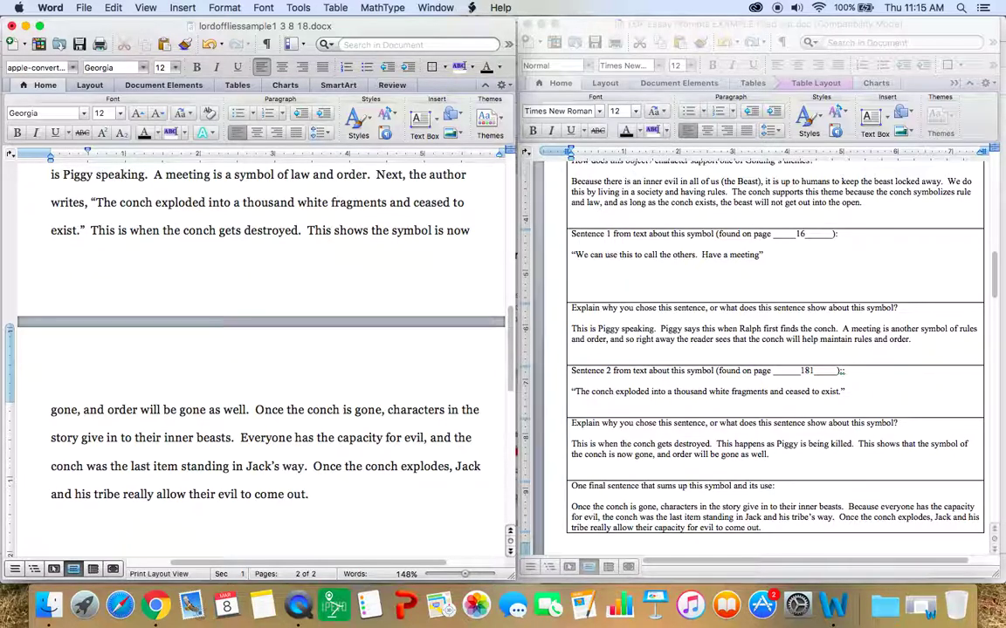
type("t,")
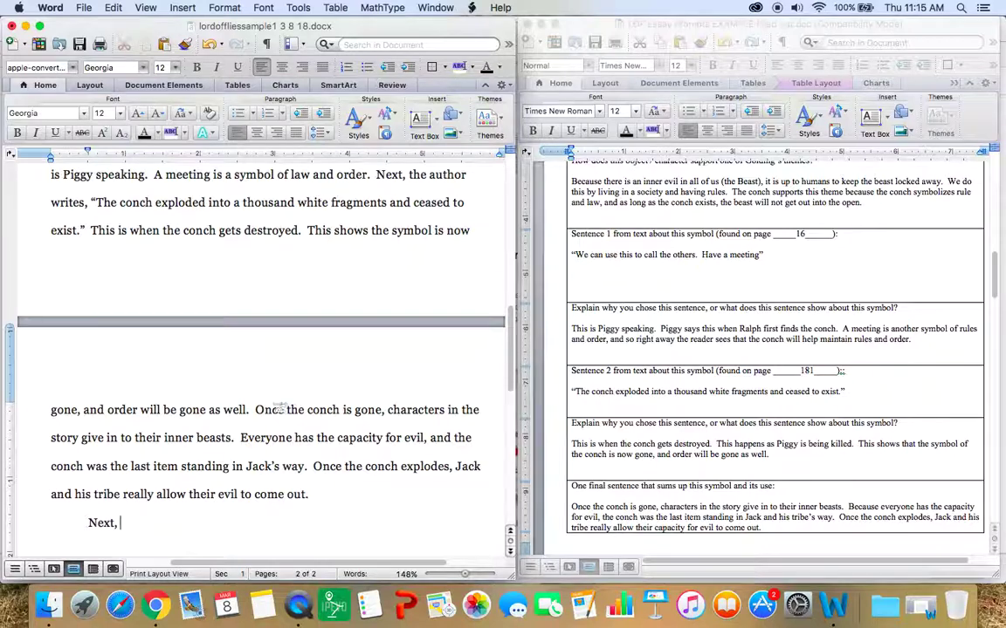
Step: Copy the conch paragraph's topic sentence, paste it after "Next," in the new paragraph, and delete "To begin," from the copy
scroll(272, 394, "up", 10)
scroll(272, 394, "up", 1)
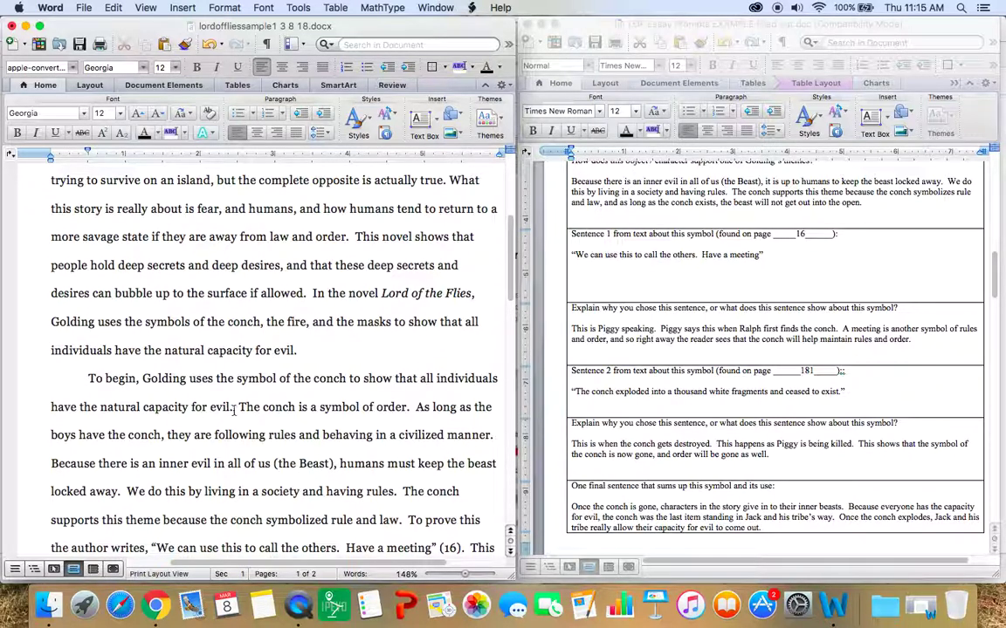
left_click_drag(234, 407, 89, 378)
key("super+c")
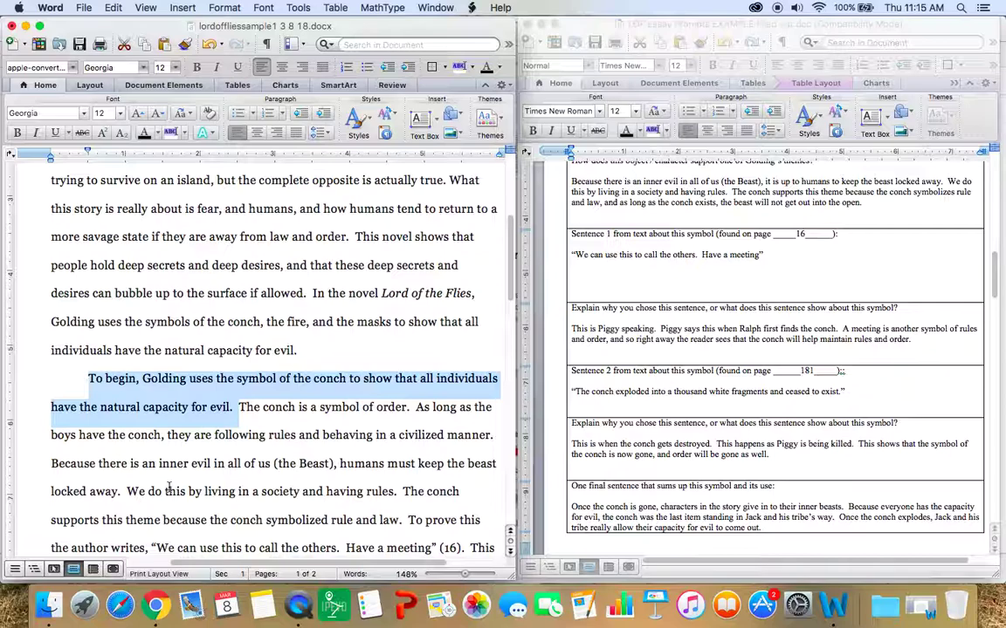
scroll(238, 422, "down", 15)
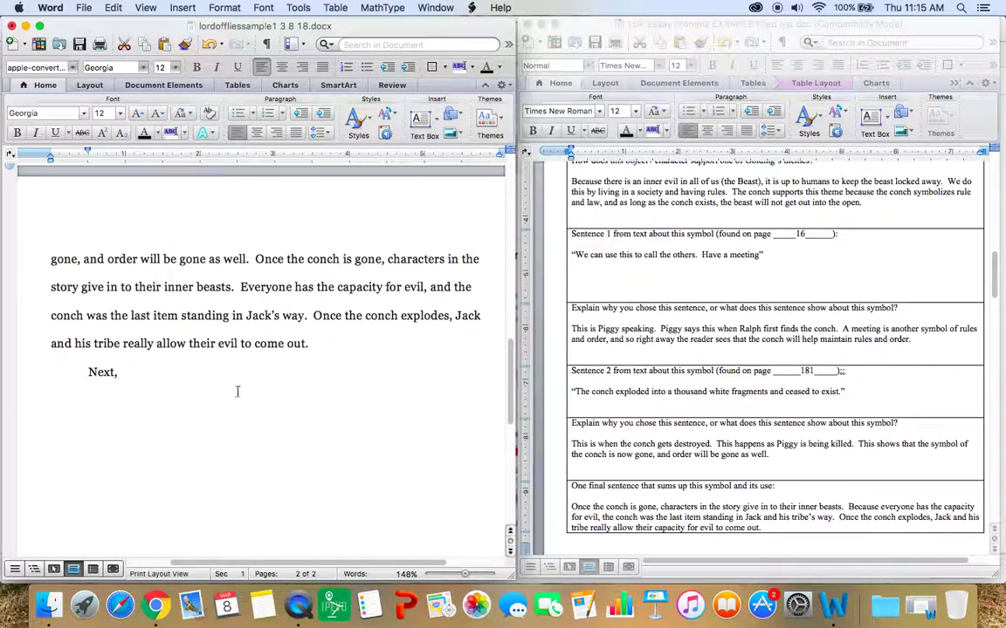
left_click(220, 373)
key("BackSpace")
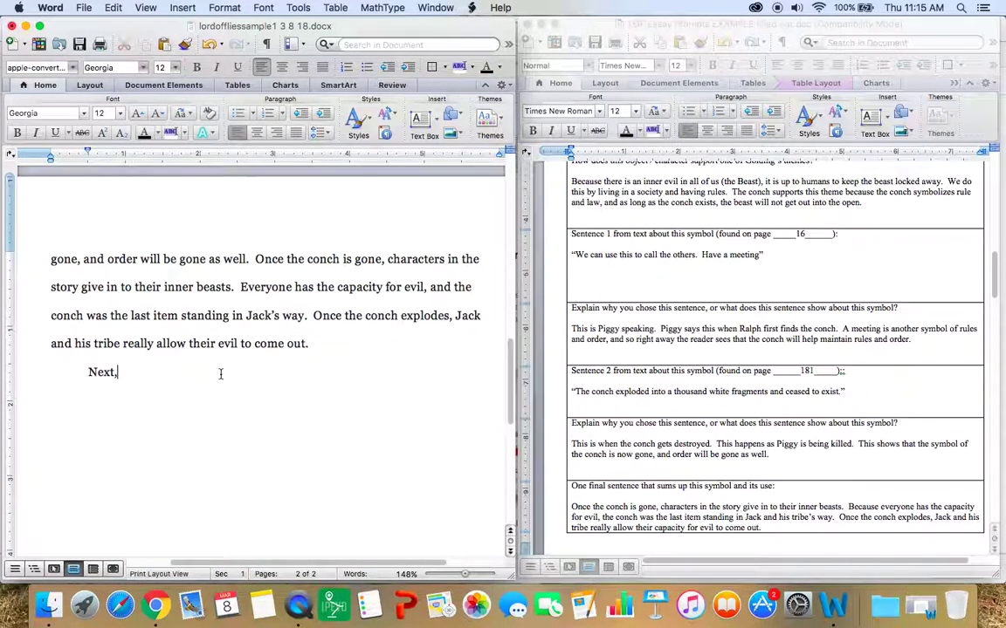
key("super+v")
left_click_drag(174, 374, 134, 377)
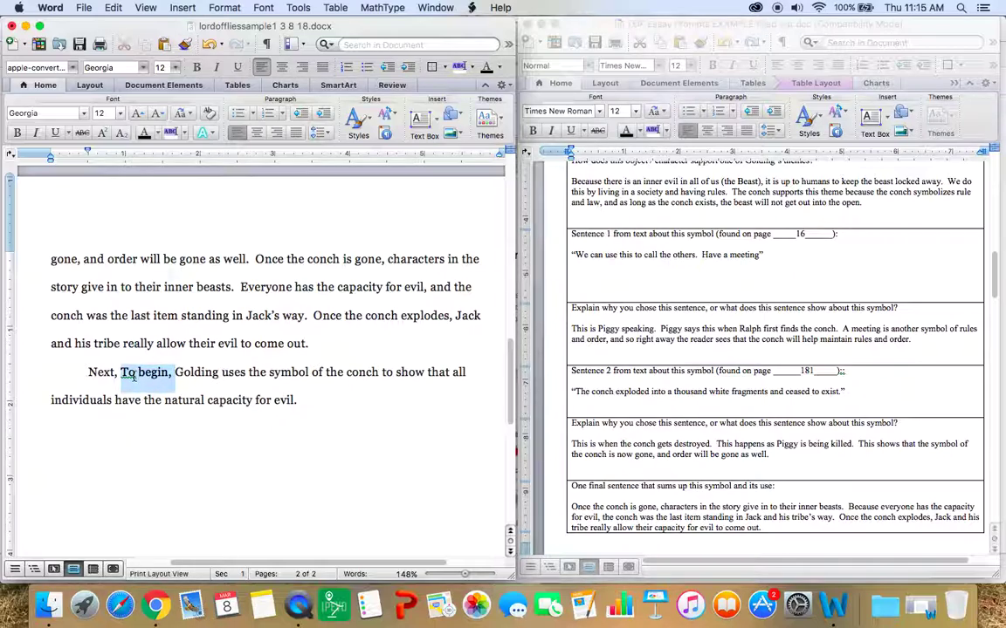
key("BackSpace")
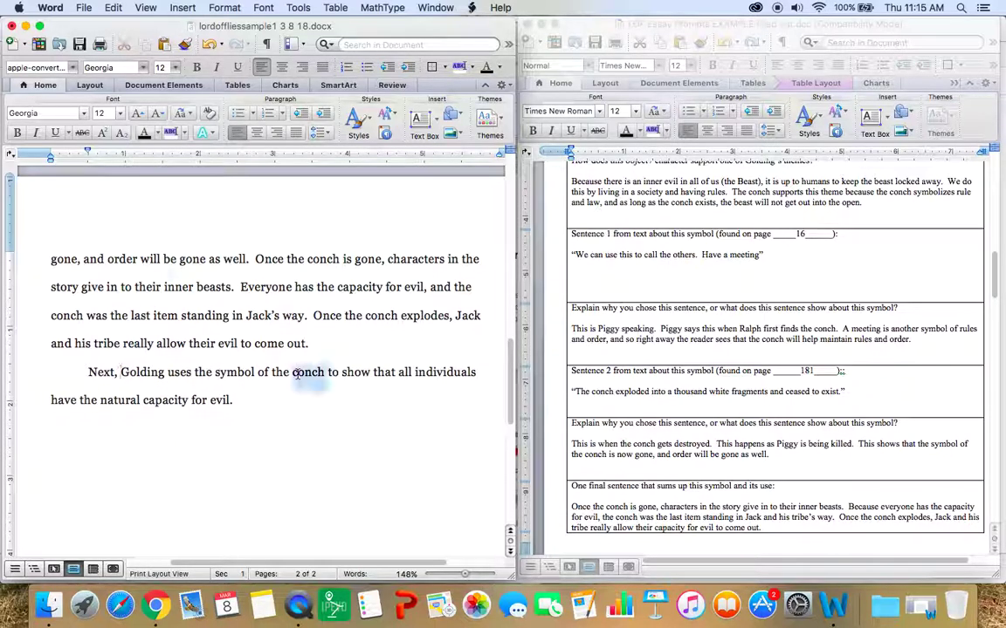
Step: Replace "conch" with "fire" in the topic sentence of the paragraph beginning "Next,", following the symbol order in the thesis
scroll(297, 375, "up", 15)
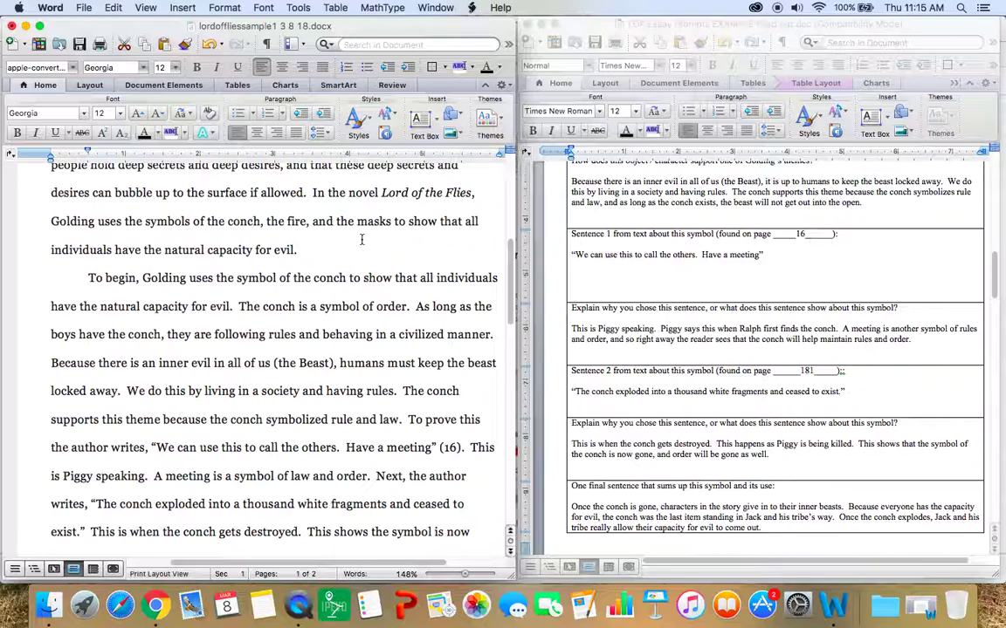
scroll(361, 239, "down", 3)
scroll(361, 239, "up", 5)
scroll(343, 302, "down", 15)
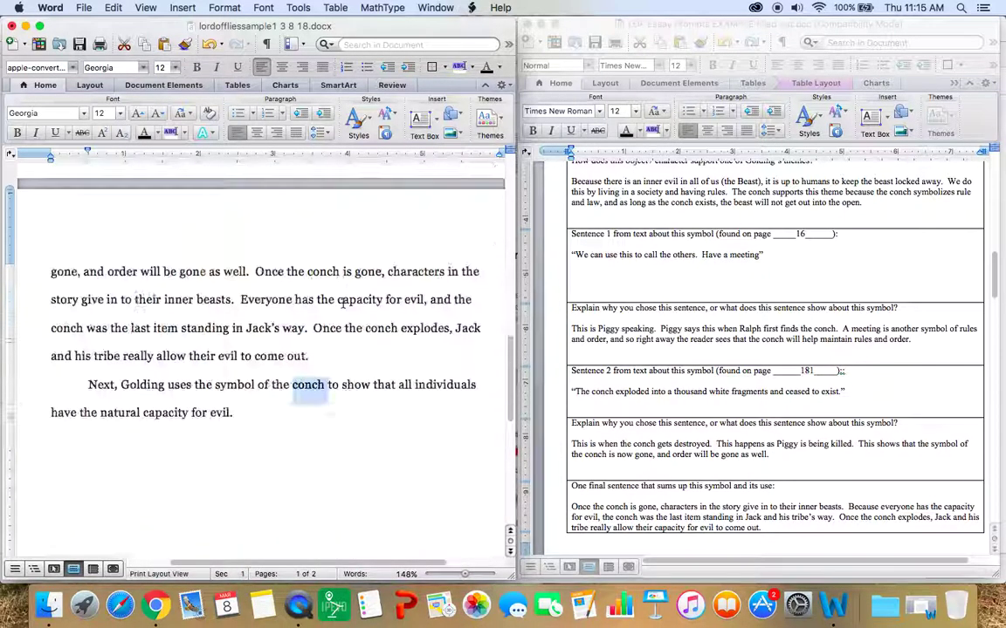
scroll(343, 301, "down", 3)
type("fire")
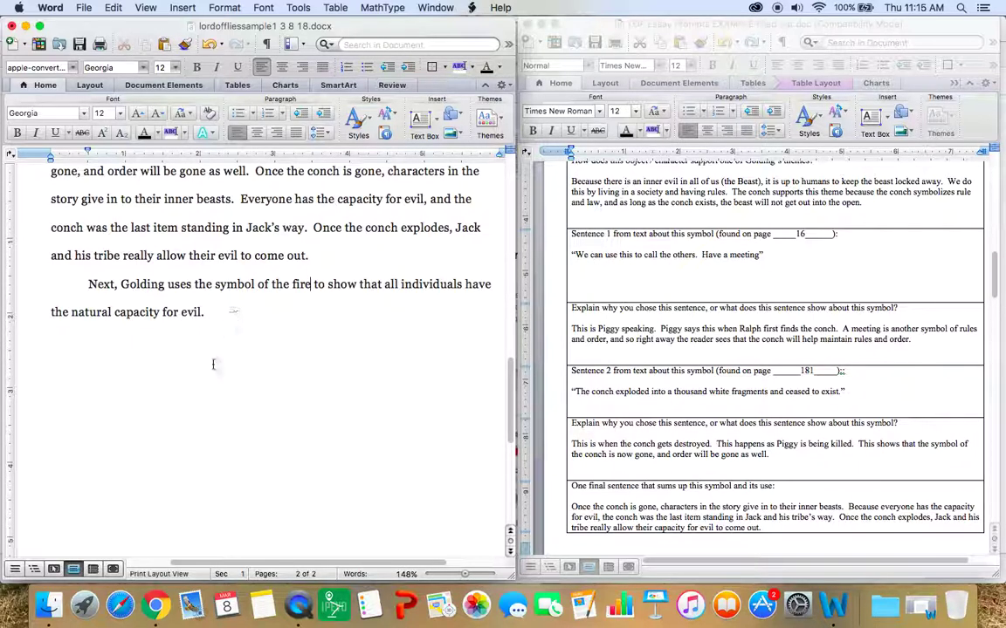
scroll(306, 426, "up", 10)
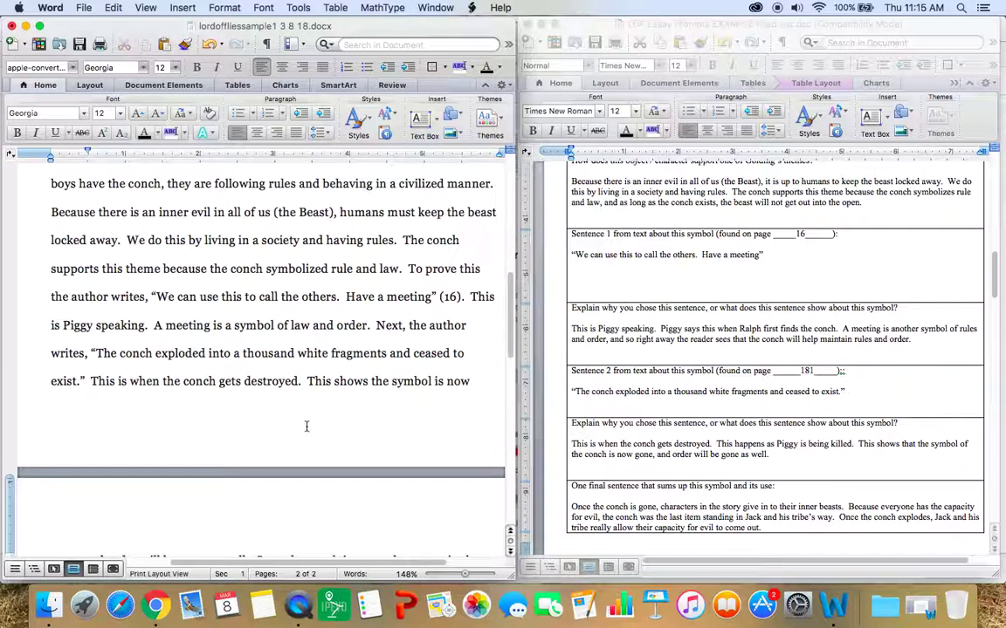
scroll(296, 279, "down", 5)
scroll(306, 394, "down", 5)
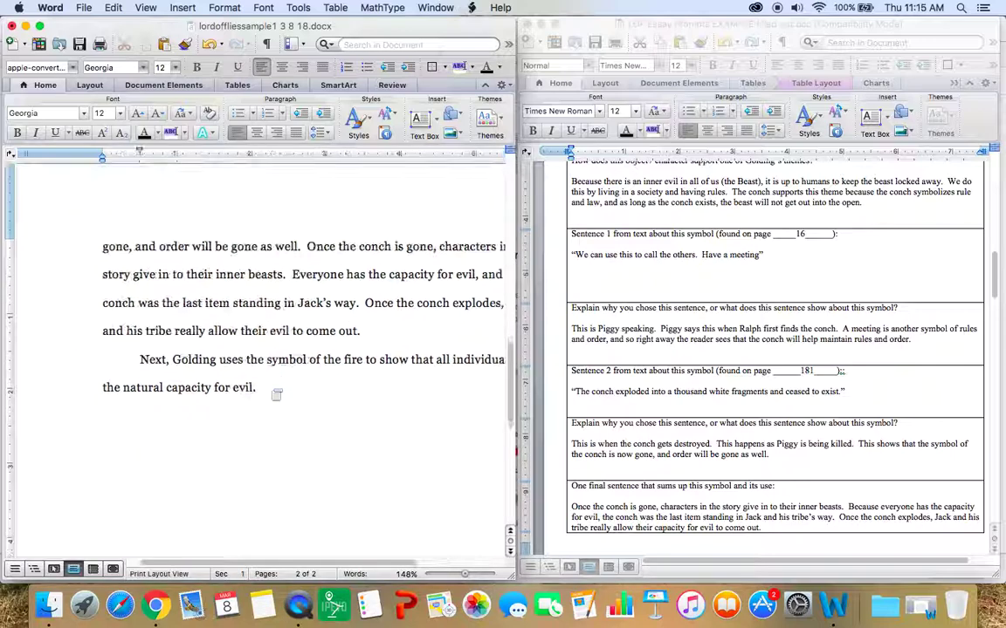
scroll(293, 464, "up", 2)
scroll(294, 464, "right", 1)
scroll(295, 464, "left", 1)
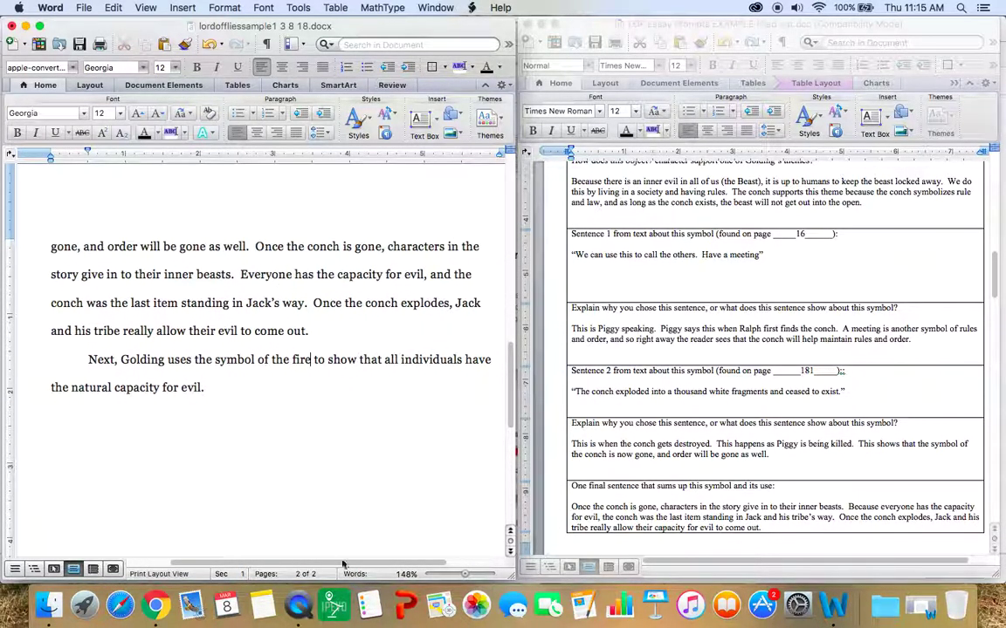
scroll(342, 565, "right", 1)
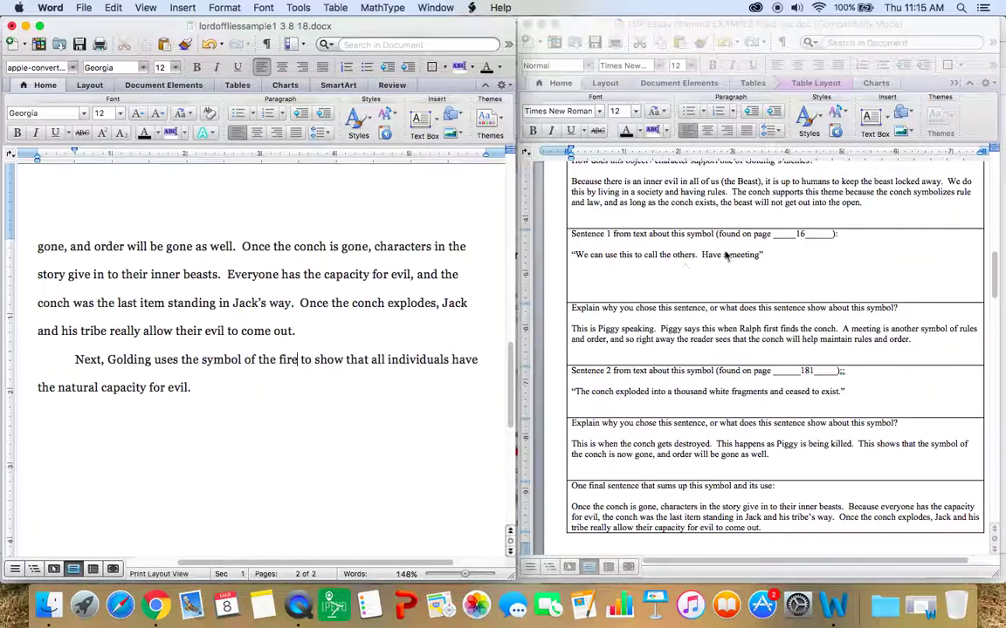